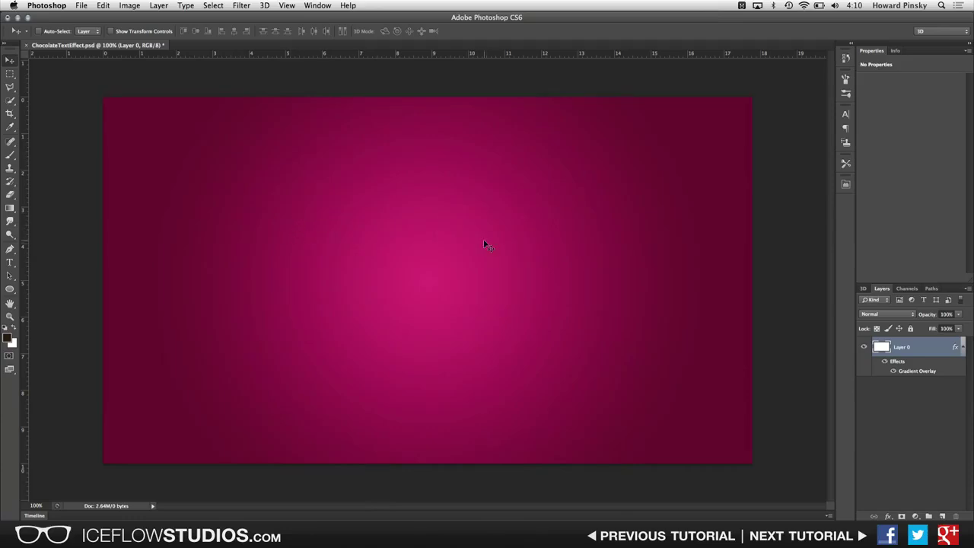
Check the document's pixel dimensions and the background layer's gradient overlay settings without changing them
{"action": "key", "text": "super+alt+i"}
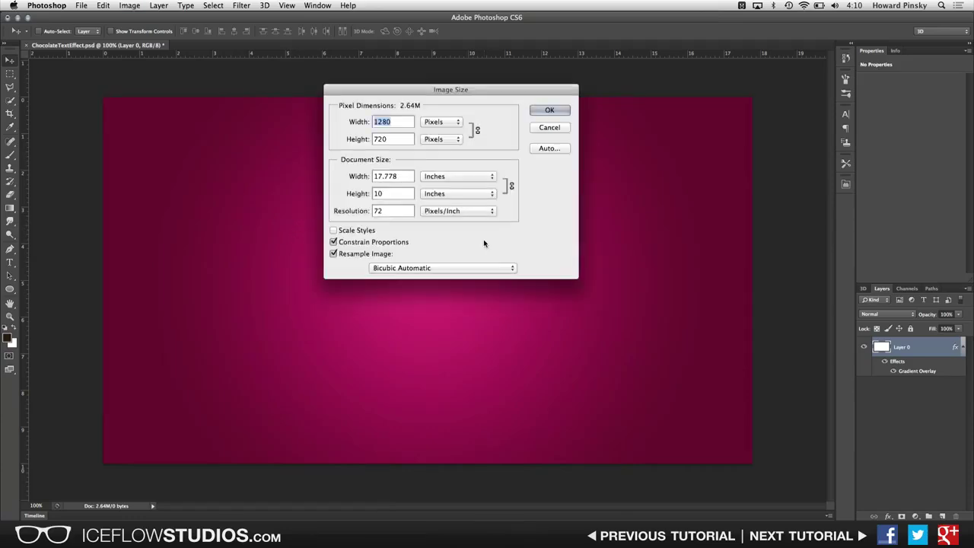
{"action": "left_click_drag", "start_coordinate": [485, 93], "coordinate": [479, 164]}
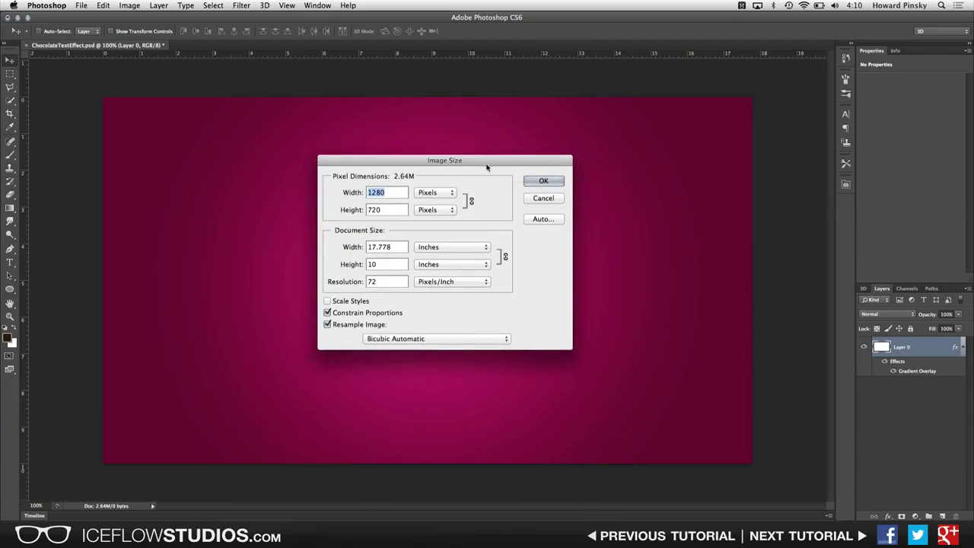
{"action": "left_click", "coordinate": [537, 198]}
{"action": "double_click", "coordinate": [915, 372]}
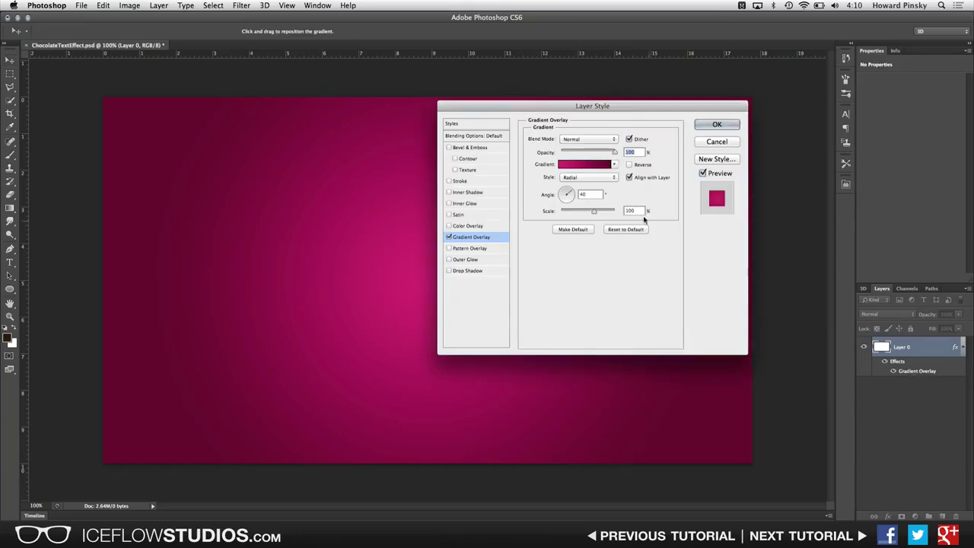
{"action": "left_click", "coordinate": [709, 144]}
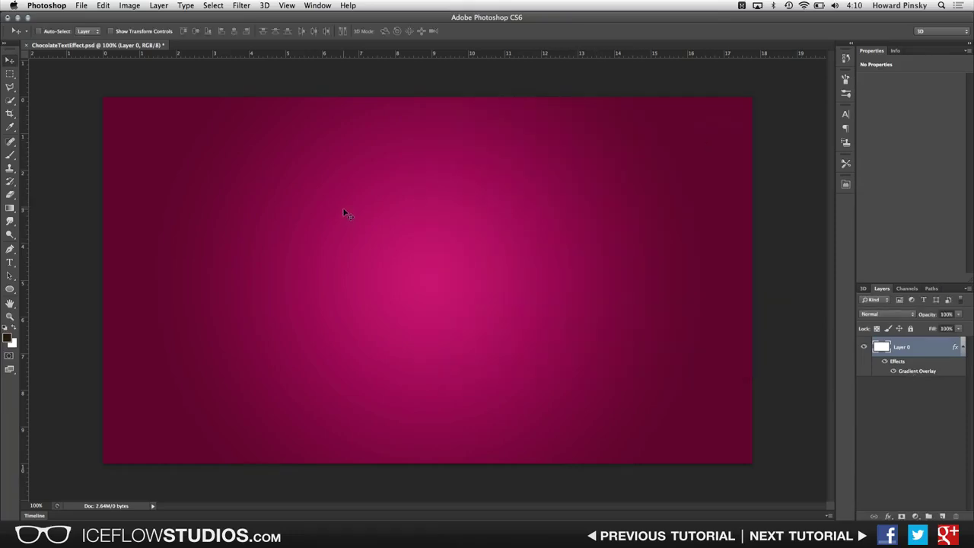
Add the text LOVE in the bubbleboddy font and move it so the whole word fits on the canvas
{"action": "key", "text": "t"}
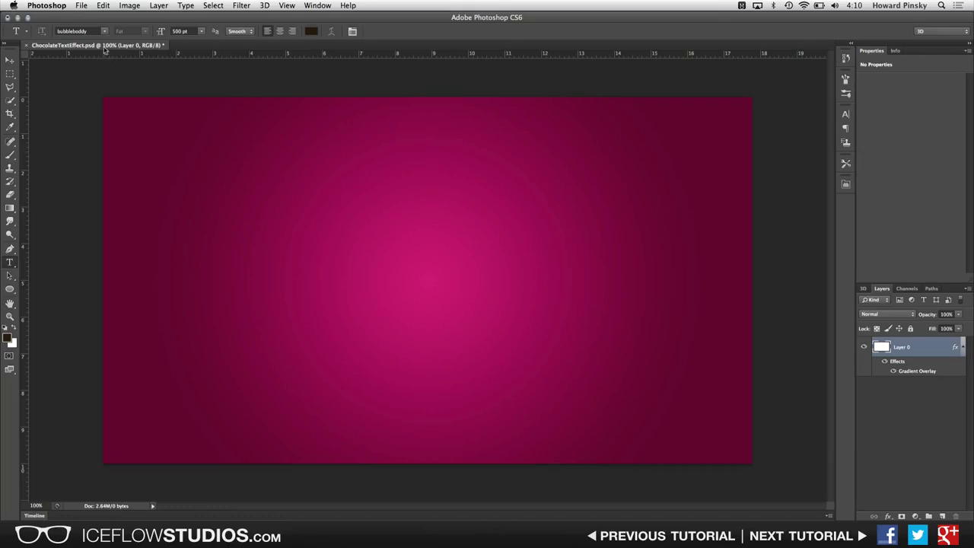
{"action": "left_click", "coordinate": [104, 31]}
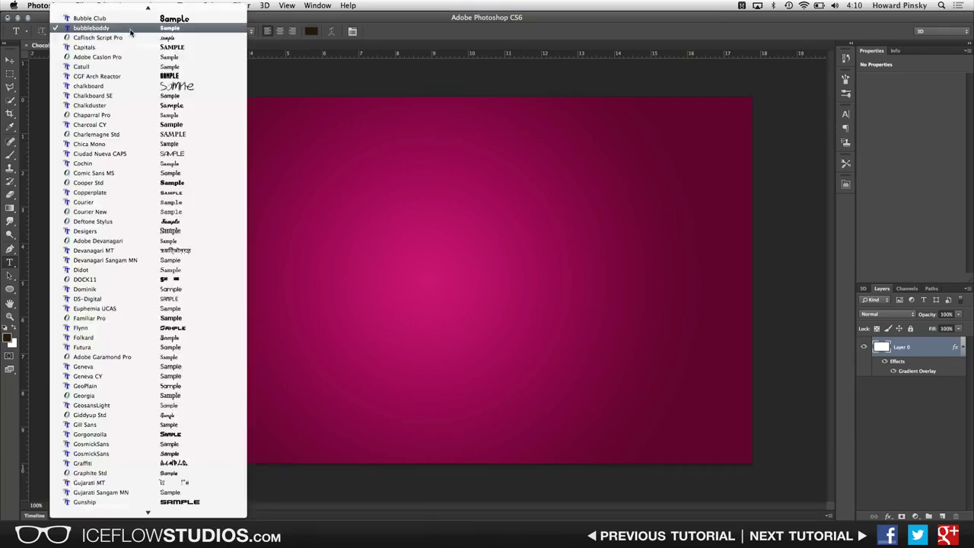
{"action": "left_click", "coordinate": [126, 31]}
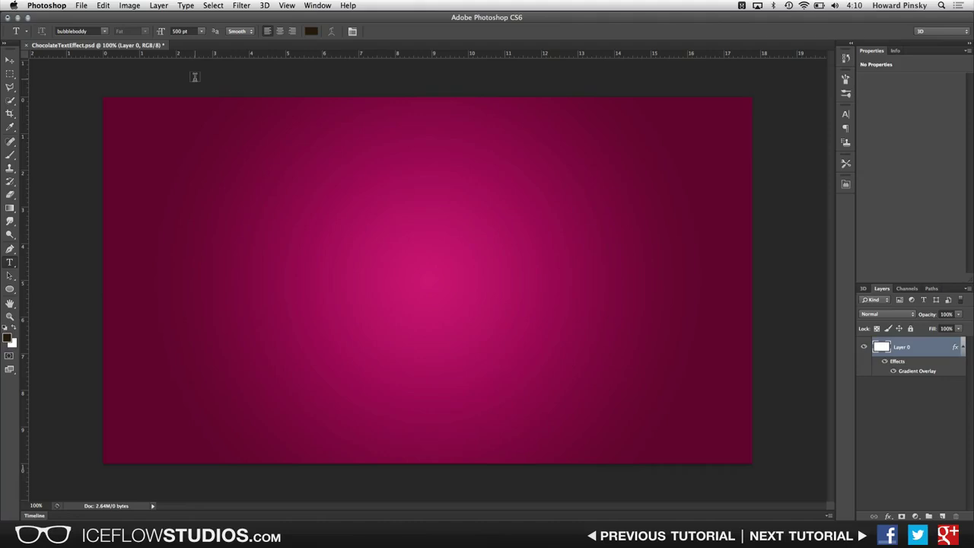
{"action": "left_click", "coordinate": [385, 337]}
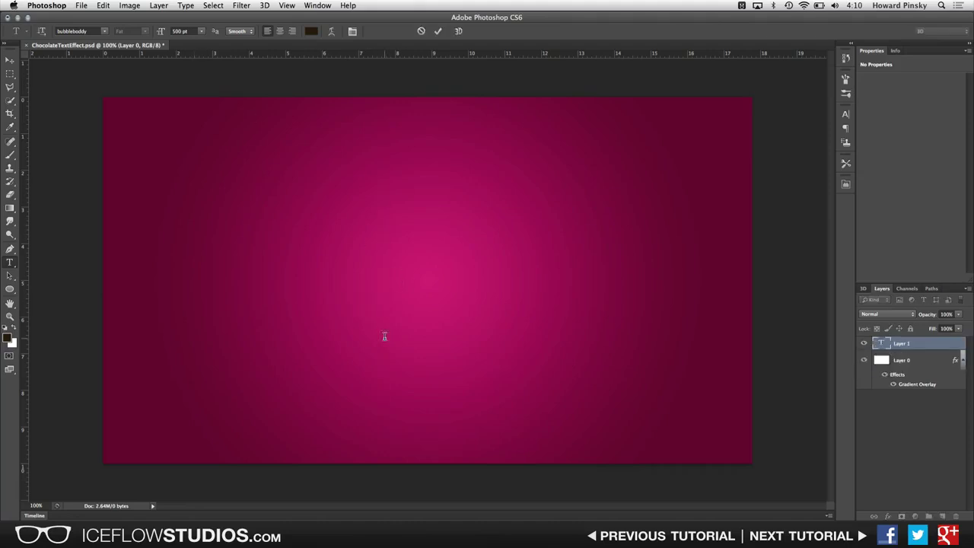
{"action": "type", "text": "LOVE"}
{"action": "key", "text": "super+Return"}
{"action": "key", "text": "v"}
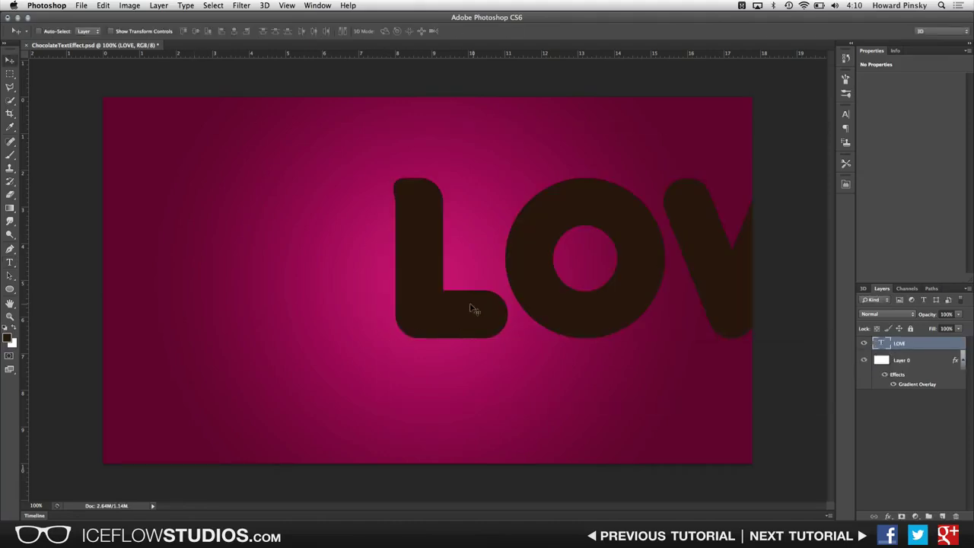
{"action": "left_click_drag", "start_coordinate": [470, 309], "coordinate": [229, 325]}
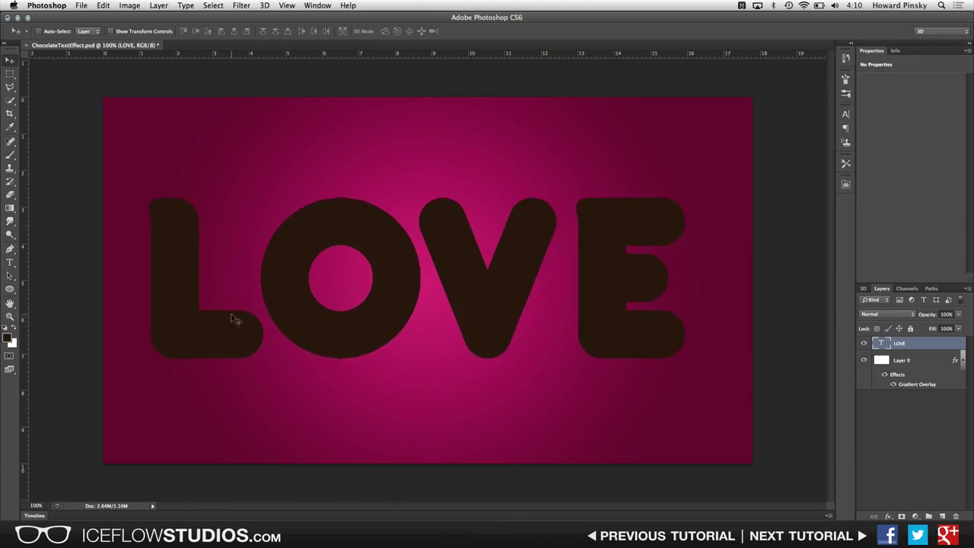
Check the hex value of the current foreground colour without changing it
{"action": "left_click", "coordinate": [7, 339]}
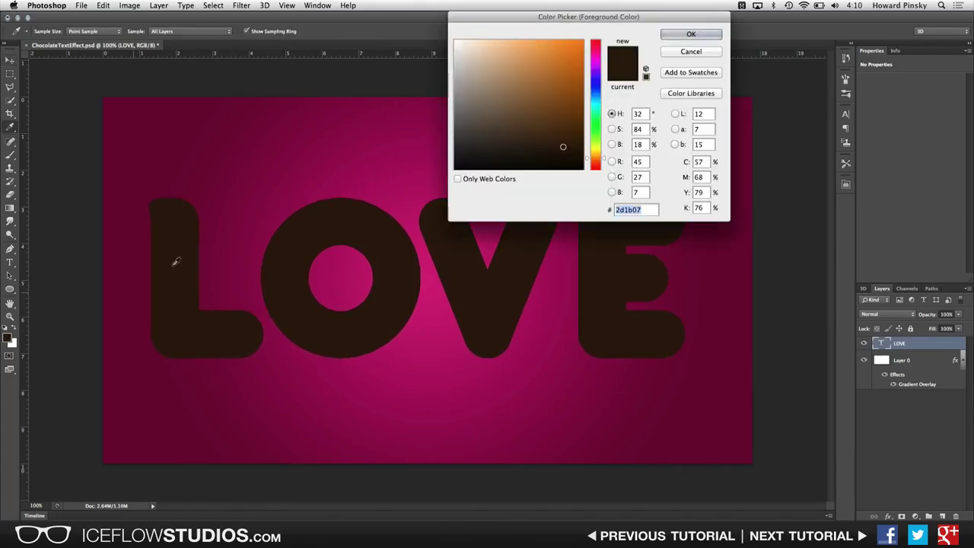
{"action": "left_click_drag", "start_coordinate": [558, 13], "coordinate": [397, 133]}
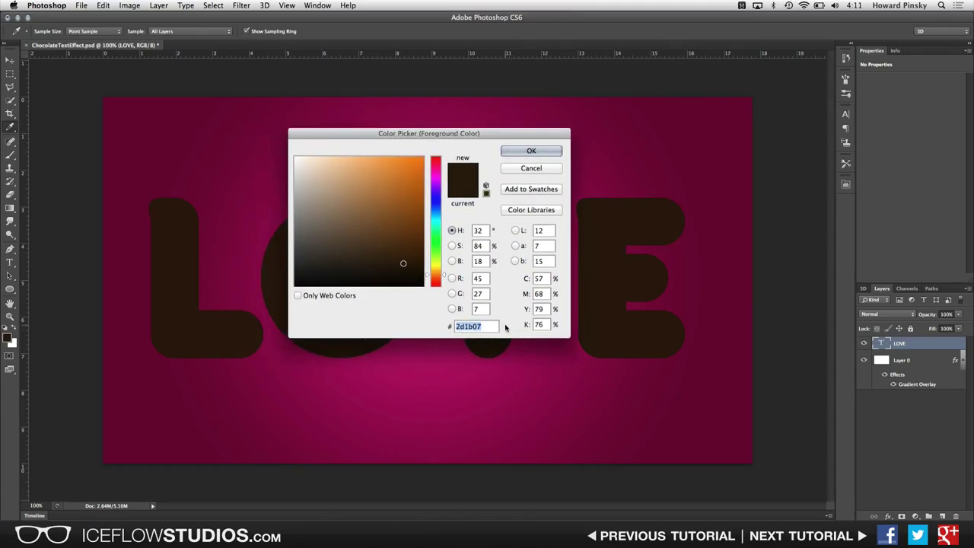
{"action": "left_click", "coordinate": [544, 168]}
Nudge the LOVE text slightly to the right to centre it on the canvas
{"action": "key", "text": "v"}
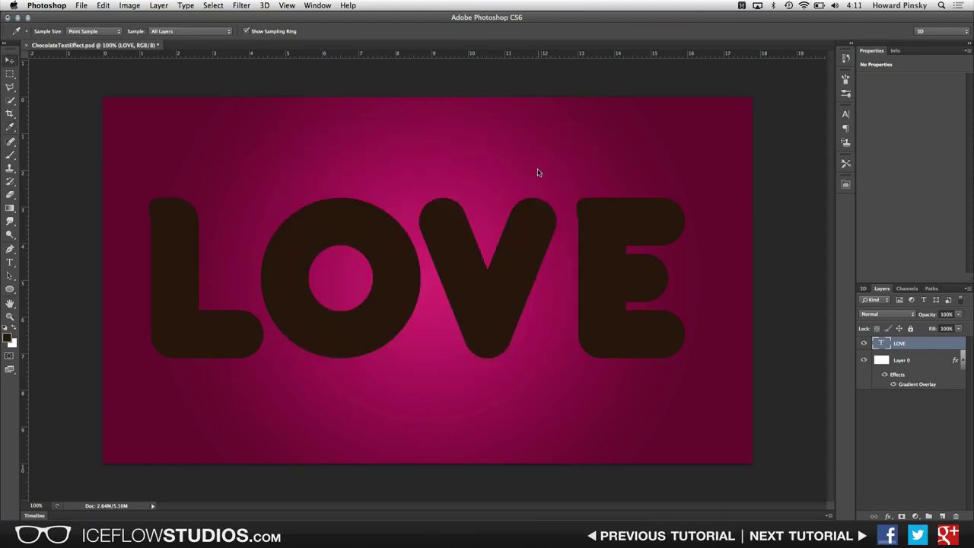
{"action": "left_click_drag", "start_coordinate": [597, 287], "coordinate": [605, 286]}
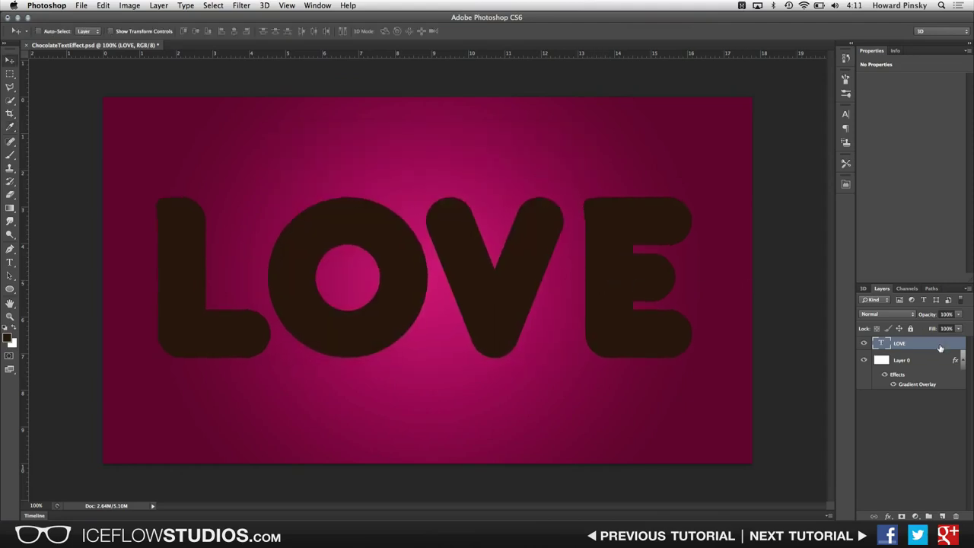
Add a Bevel & Emboss effect to the LOVE text layer with a depth of 500% and a size of 20 px
{"action": "double_click", "coordinate": [939, 346]}
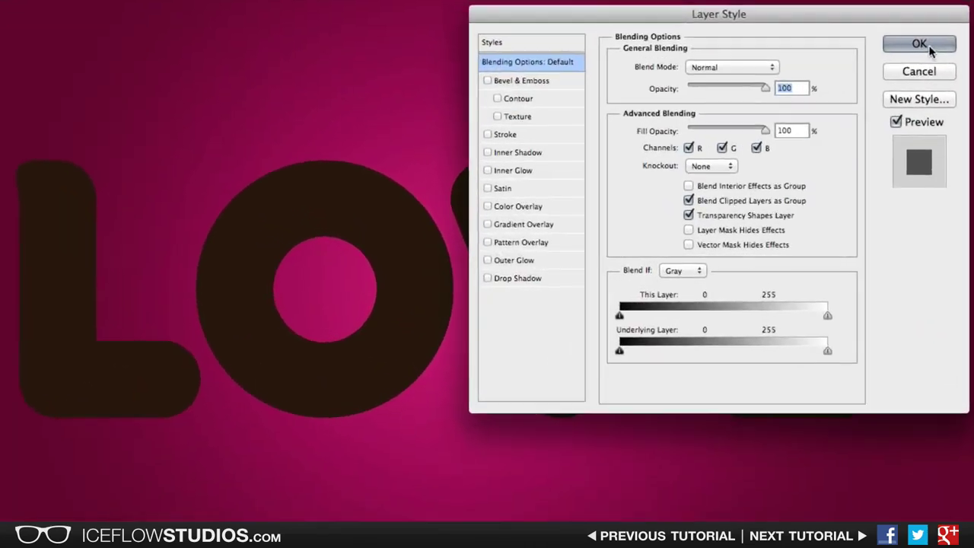
{"action": "left_click", "coordinate": [545, 76]}
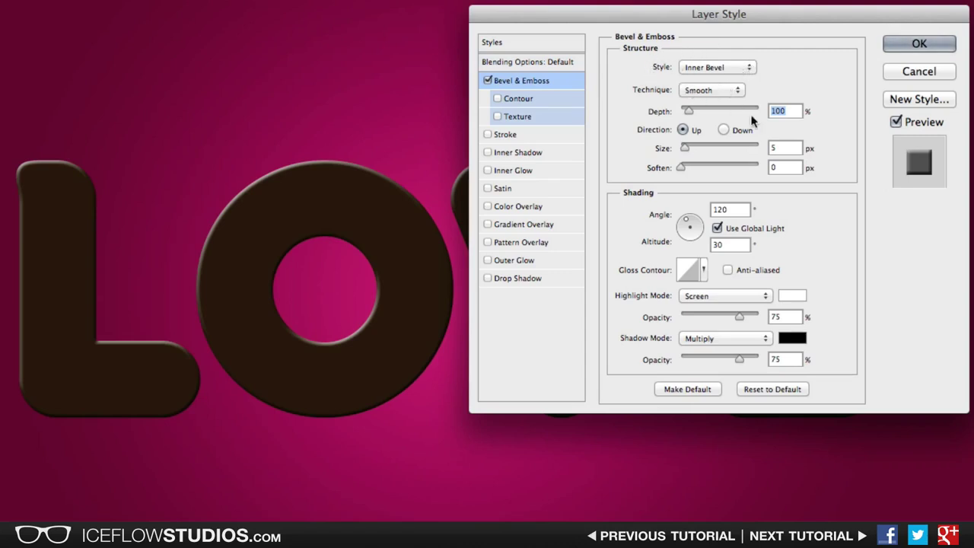
{"action": "type", "text": "5"}
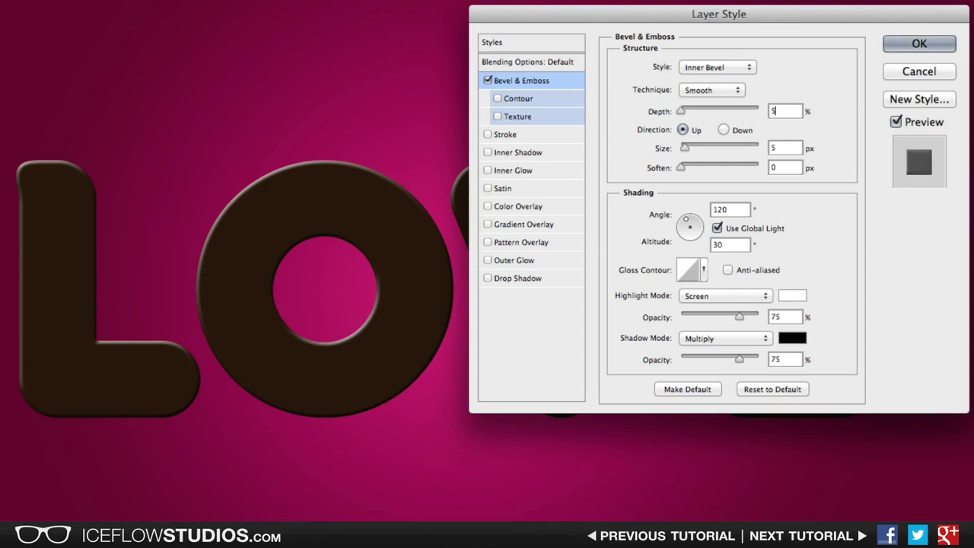
{"action": "type", "text": "00"}
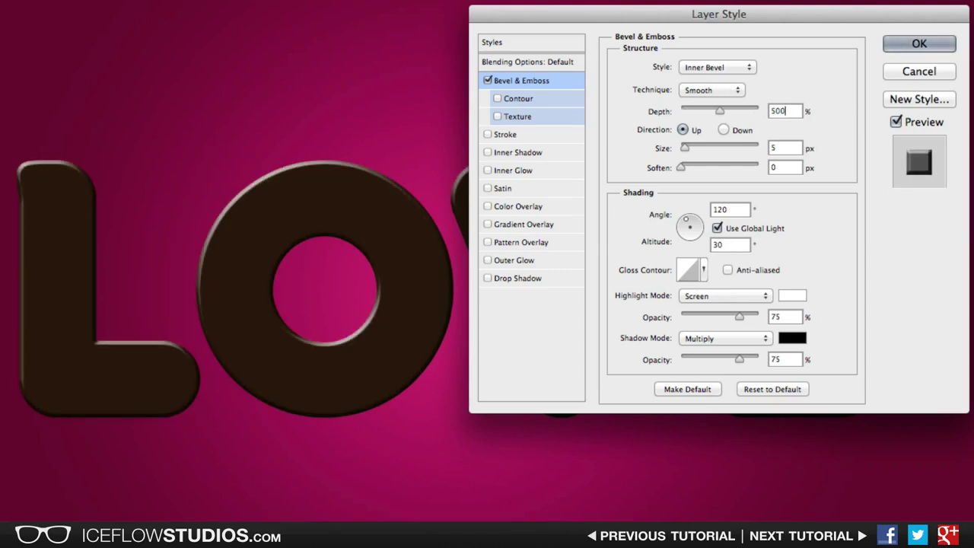
{"action": "double_click", "coordinate": [775, 147]}
{"action": "type", "text": "20"}
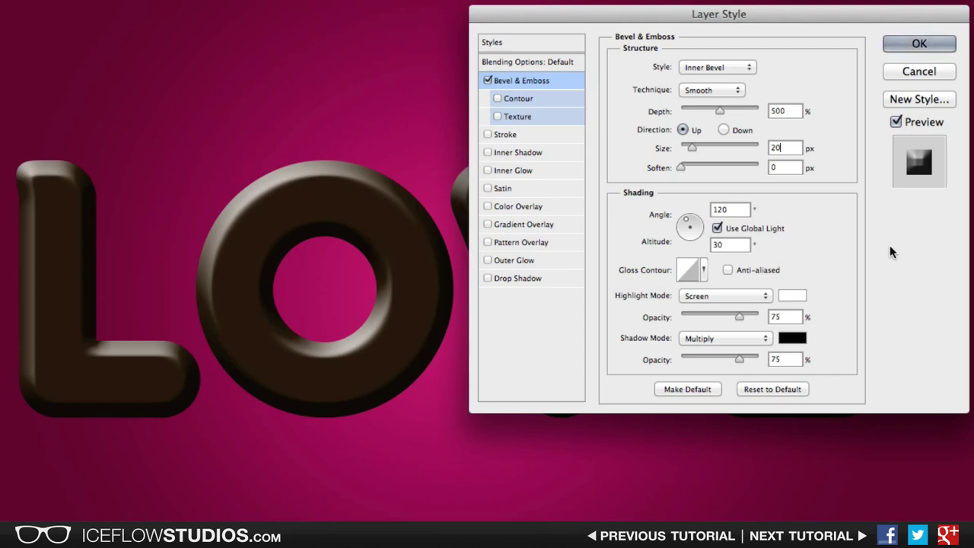
Turn off global light for the bevel, set its altitude to 50° and apply the rising stepped gloss contour
{"action": "left_click", "coordinate": [717, 228]}
{"action": "left_click", "coordinate": [733, 243]}
{"action": "key", "text": "shift+Up"}
{"action": "key", "text": "shift+Up"}
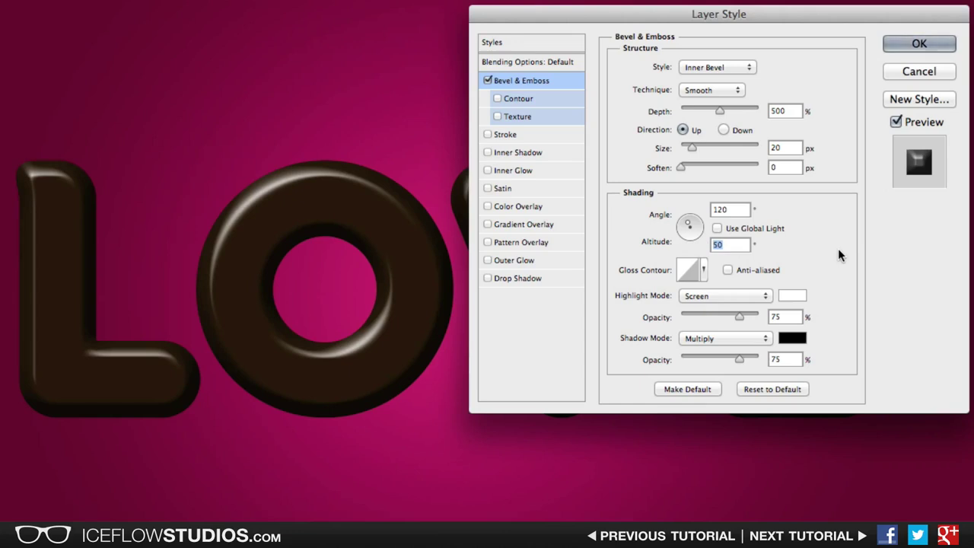
{"action": "left_click", "coordinate": [704, 271]}
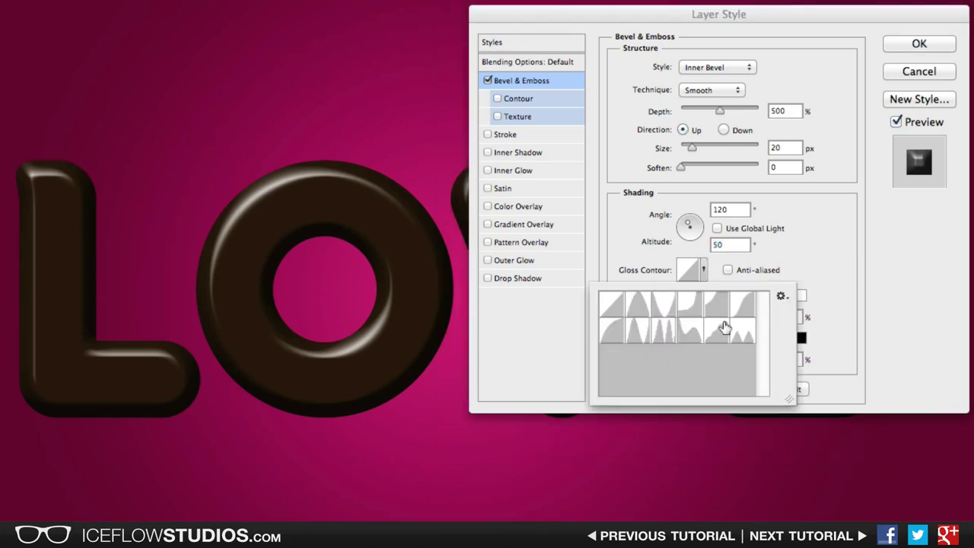
{"action": "left_click", "coordinate": [720, 331]}
{"action": "left_click", "coordinate": [838, 288]}
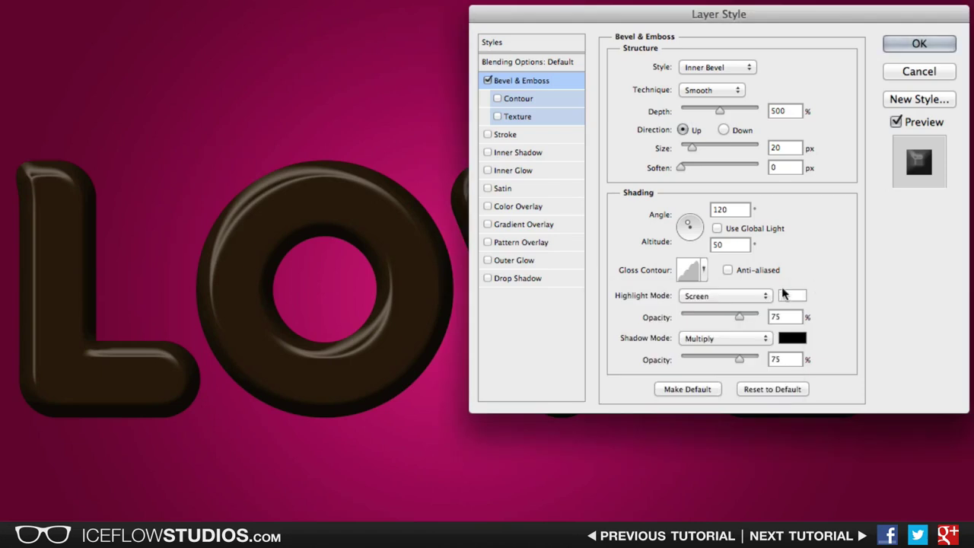
Set both the highlight and shadow opacity of the bevel to 50%
{"action": "double_click", "coordinate": [782, 317]}
{"action": "type", "text": "50"}
{"action": "double_click", "coordinate": [792, 359]}
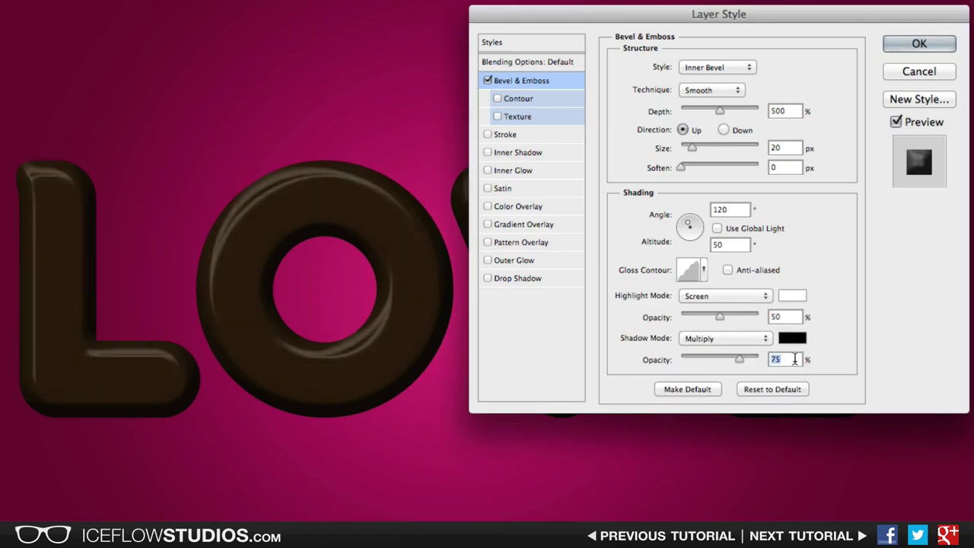
{"action": "type", "text": "50"}
Enable the bevel's Contour option with the Gaussian contour and a range of 20%
{"action": "left_click", "coordinate": [530, 100]}
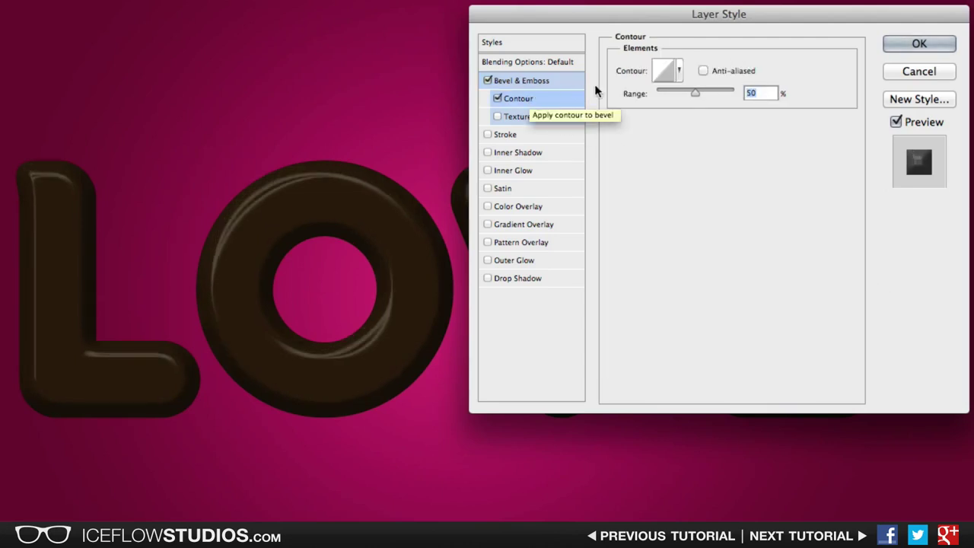
{"action": "left_click", "coordinate": [679, 72]}
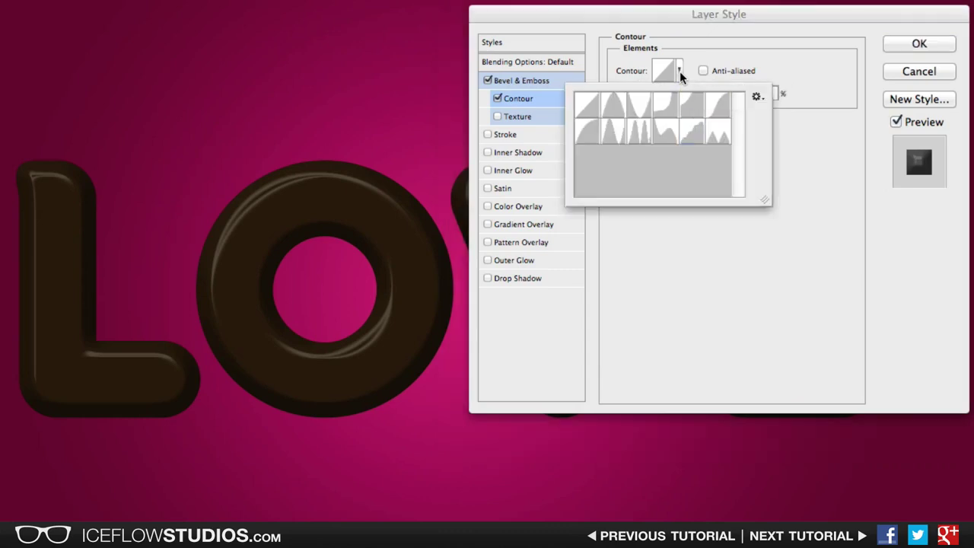
{"action": "left_click", "coordinate": [720, 109]}
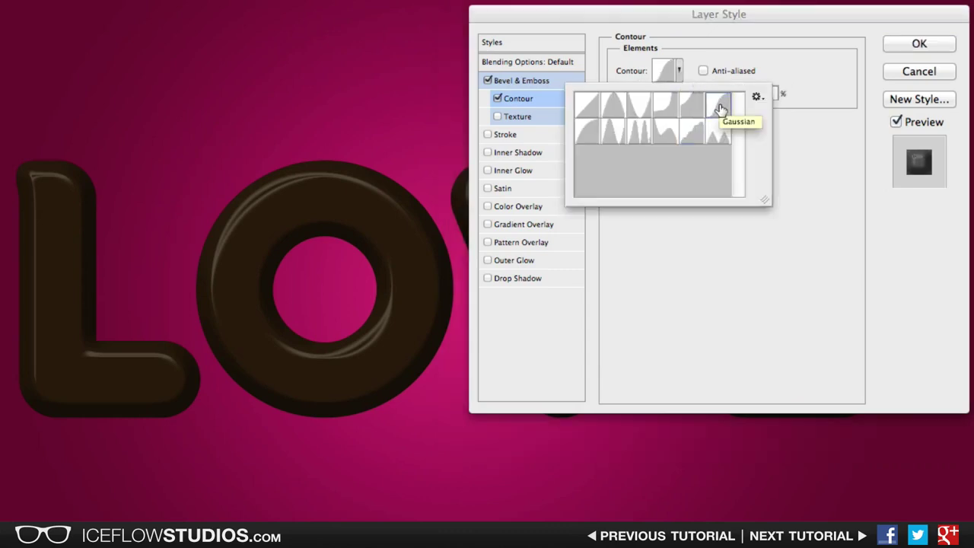
{"action": "left_click", "coordinate": [787, 137]}
{"action": "left_click_drag", "start_coordinate": [696, 92], "coordinate": [672, 90]}
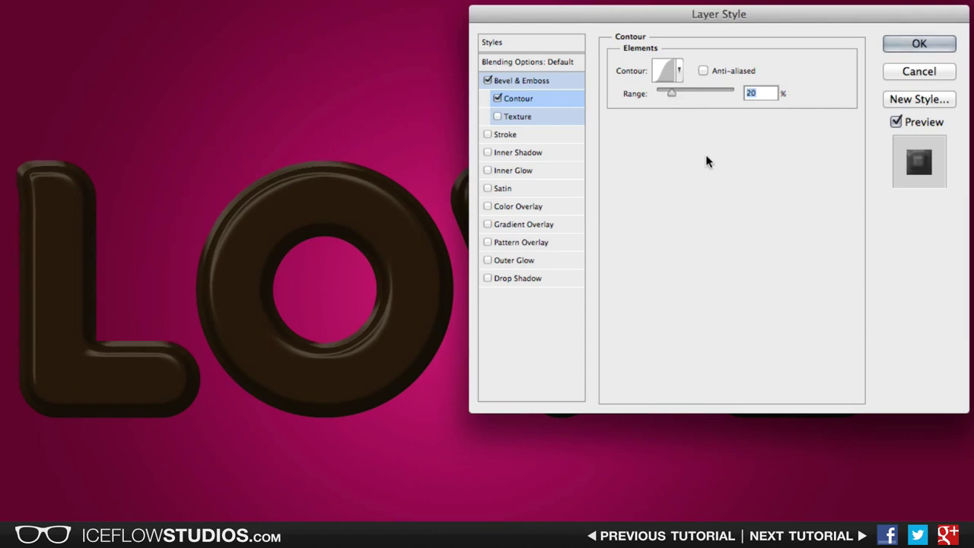
Enable the bevel's Texture option and choose the Waffle pattern for it
{"action": "left_click", "coordinate": [543, 116]}
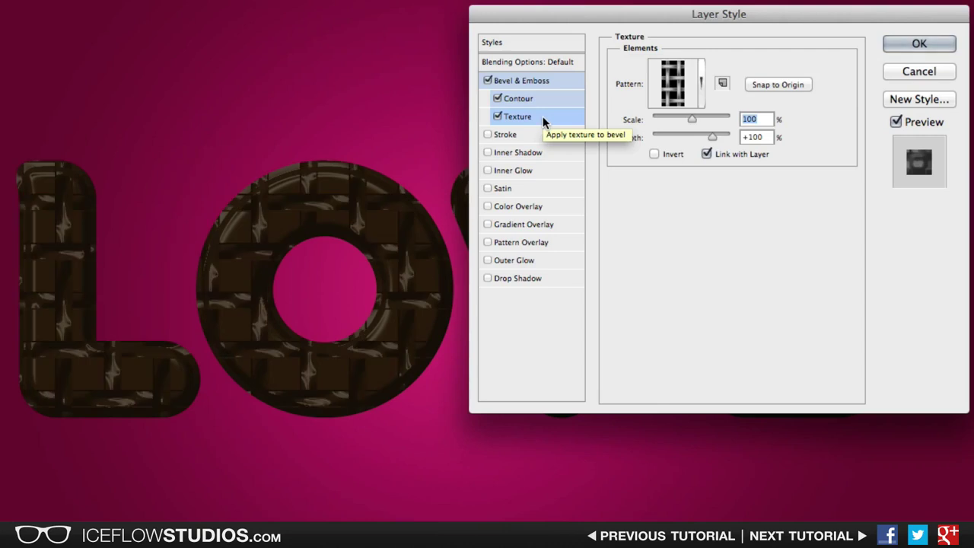
{"action": "left_click", "coordinate": [704, 89]}
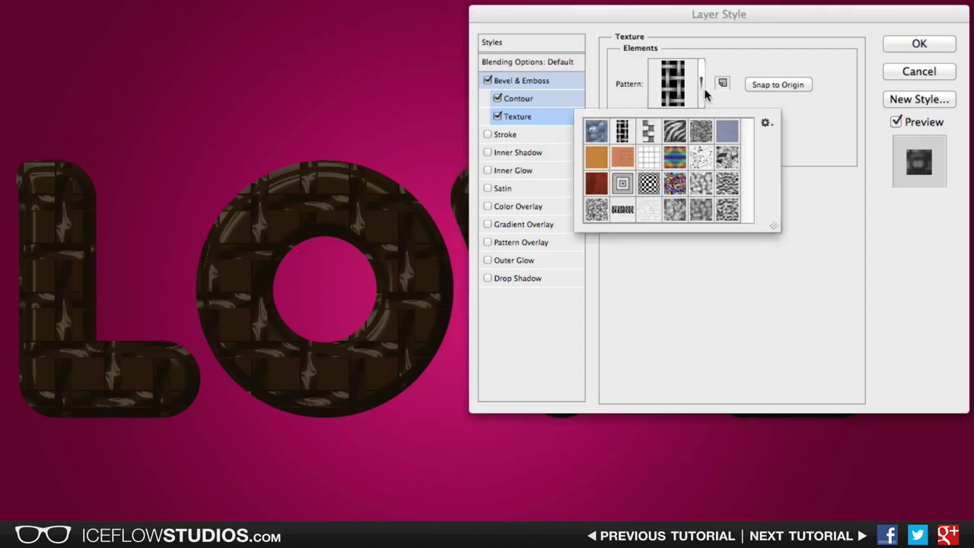
{"action": "left_click", "coordinate": [621, 158]}
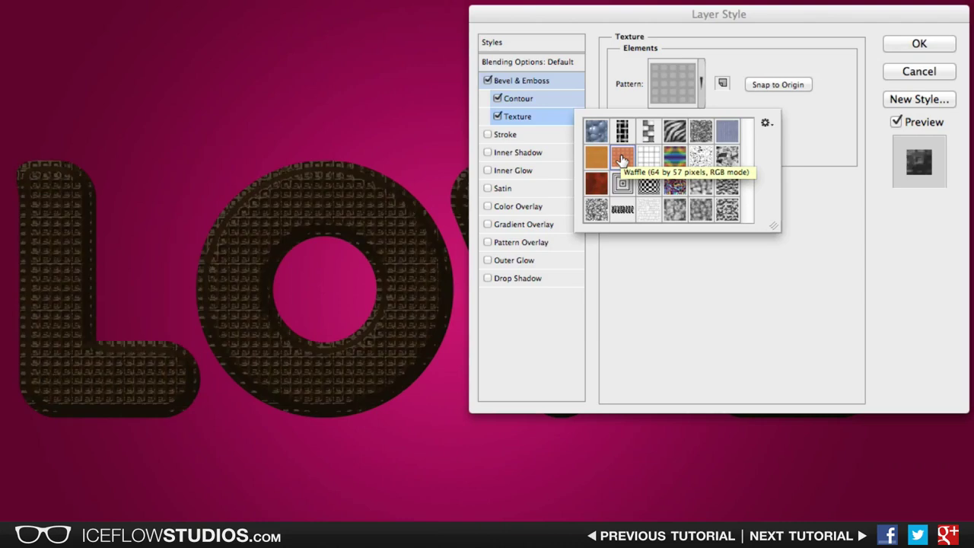
{"action": "left_click", "coordinate": [827, 174]}
Load the Patterns library into the texture's pattern presets, replacing the current set
{"action": "left_click", "coordinate": [700, 84]}
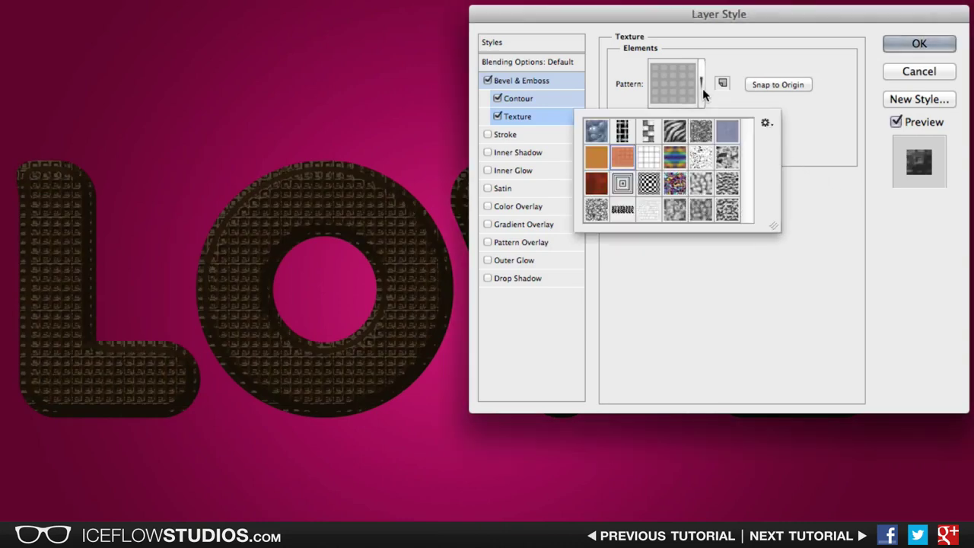
{"action": "left_click", "coordinate": [765, 125]}
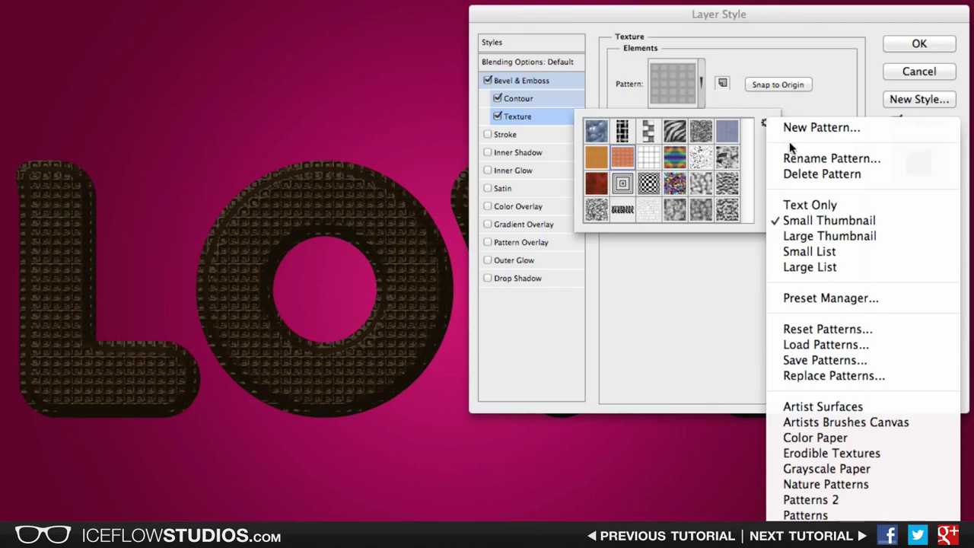
{"action": "left_click", "coordinate": [883, 517]}
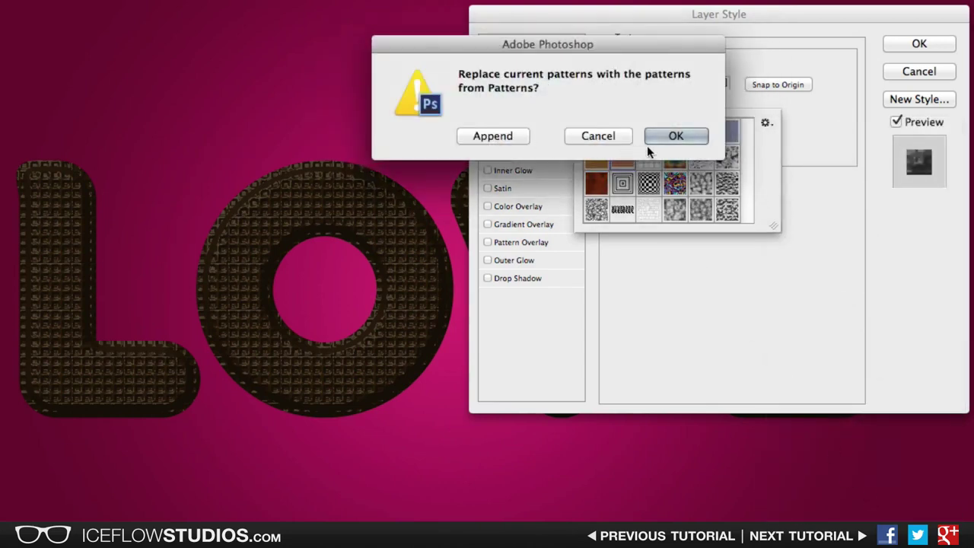
{"action": "left_click", "coordinate": [674, 136]}
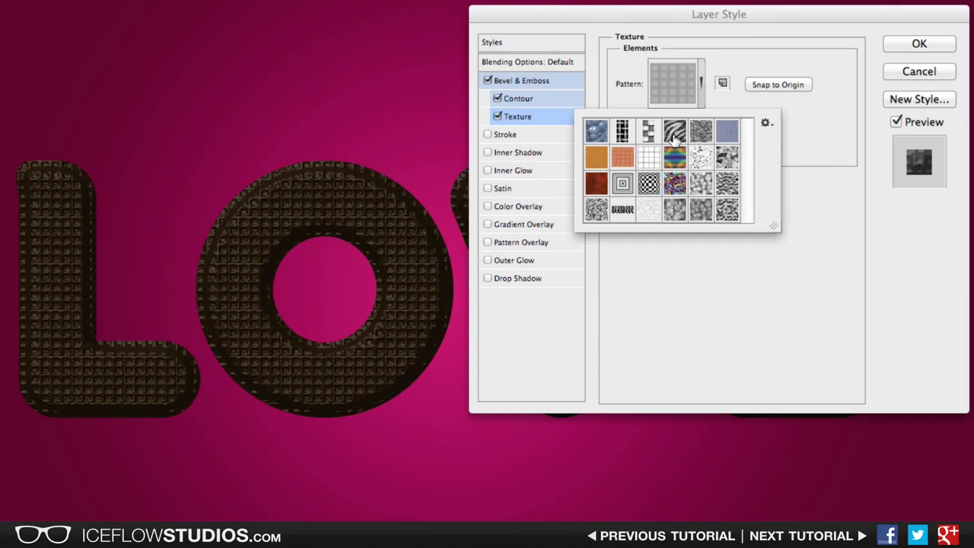
{"action": "left_click", "coordinate": [838, 168]}
Set the depth of the bevel's Waffle texture to +3%
{"action": "double_click", "coordinate": [756, 136]}
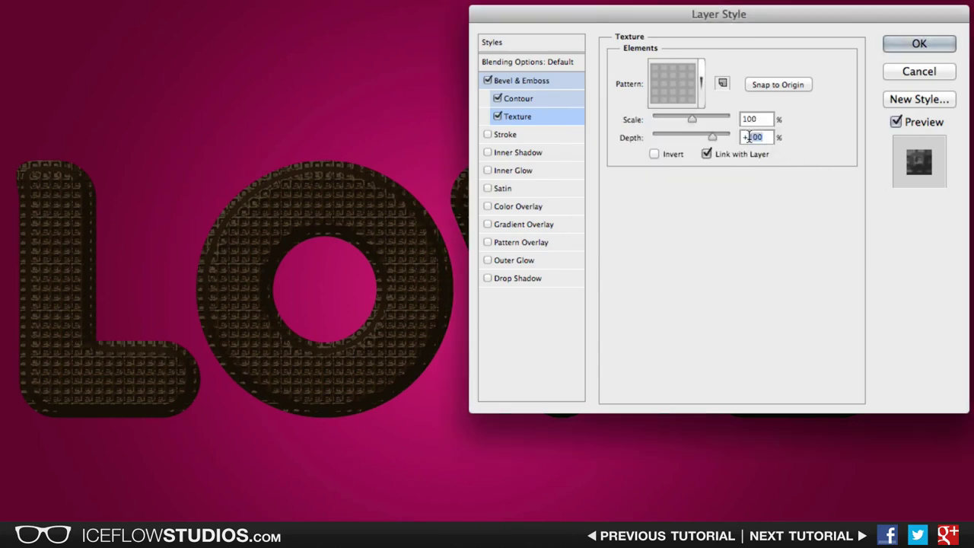
{"action": "type", "text": "3"}
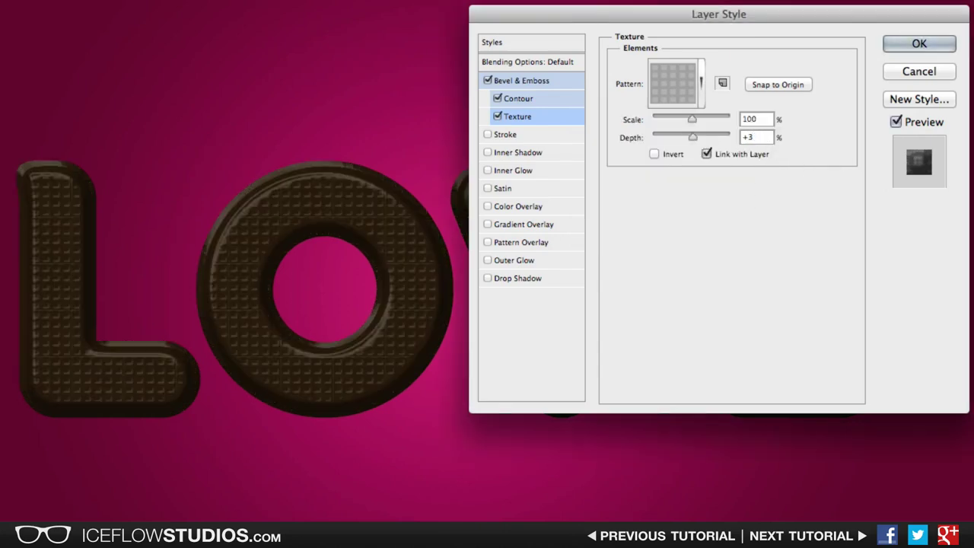
{"action": "left_click", "coordinate": [763, 119]}
Enable an Inner Shadow on the text with the Overlay blend mode and white (ffffff) as its colour
{"action": "left_click", "coordinate": [548, 150]}
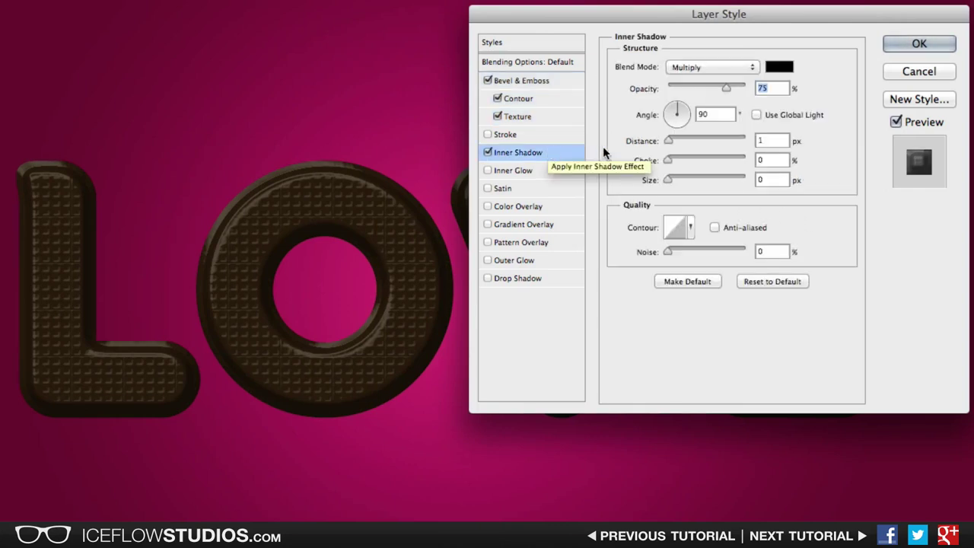
{"action": "left_click", "coordinate": [718, 69]}
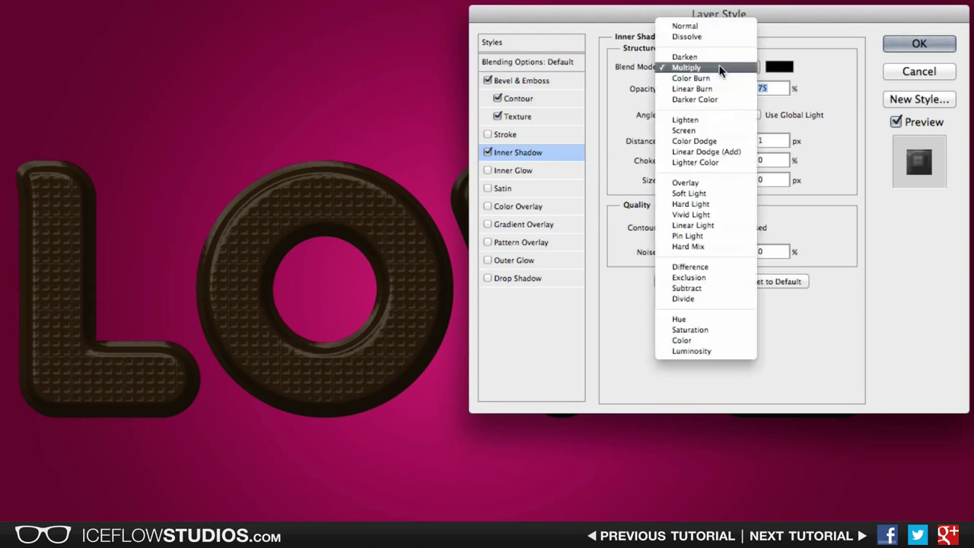
{"action": "left_click", "coordinate": [704, 179]}
{"action": "left_click", "coordinate": [780, 69]}
{"action": "left_click", "coordinate": [240, 96]}
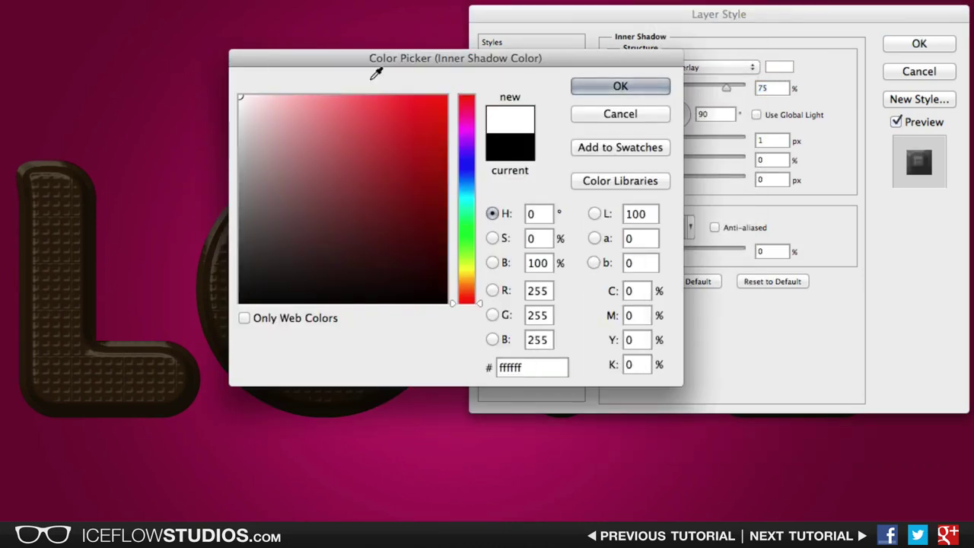
{"action": "left_click", "coordinate": [595, 87]}
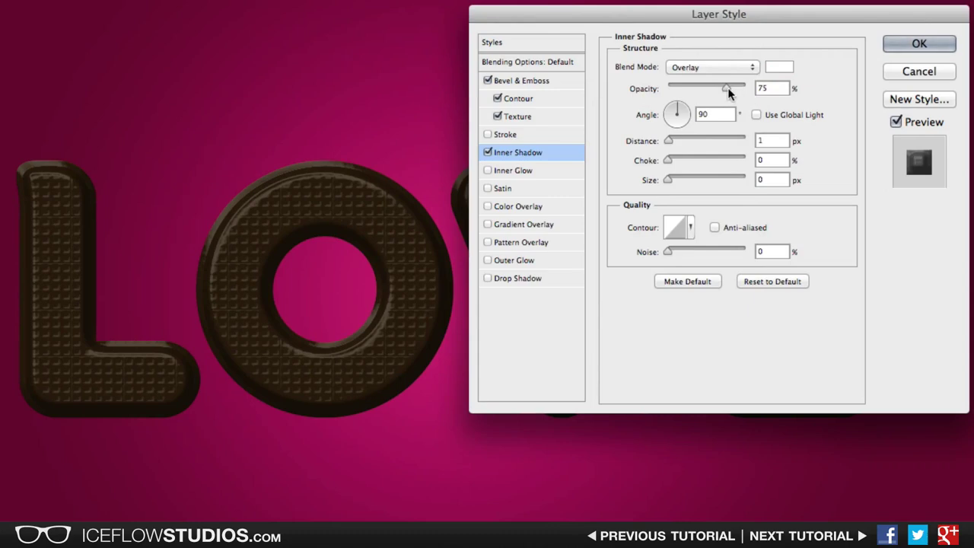
Set the inner shadow's opacity to 100%, distance to 3 px, choke to 35% and size to 10 px
{"action": "left_click_drag", "start_coordinate": [727, 89], "coordinate": [758, 90]}
{"action": "left_click", "coordinate": [771, 140]}
{"action": "type", "text": "3"}
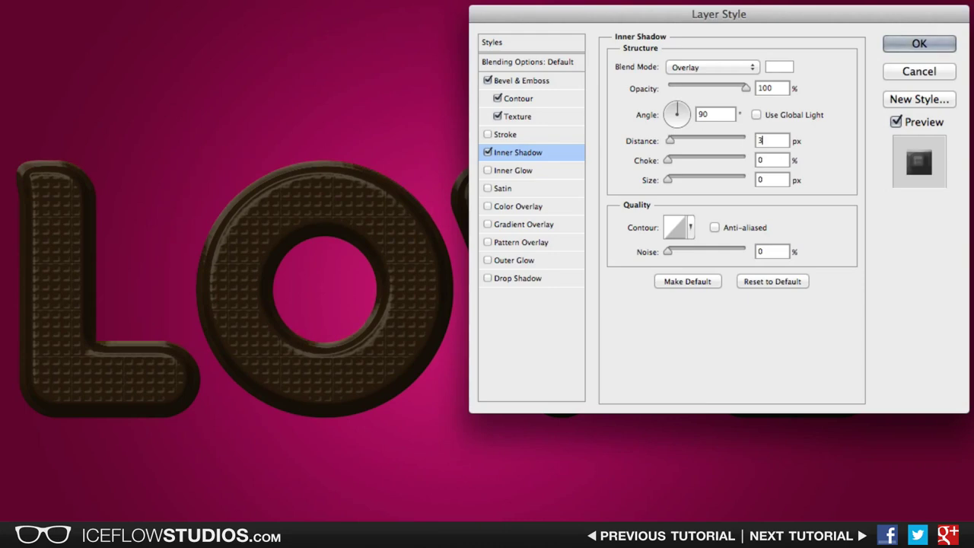
{"action": "key", "text": "Tab"}
{"action": "type", "text": "3"}
{"action": "type", "text": "5"}
{"action": "type", "text": "10"}
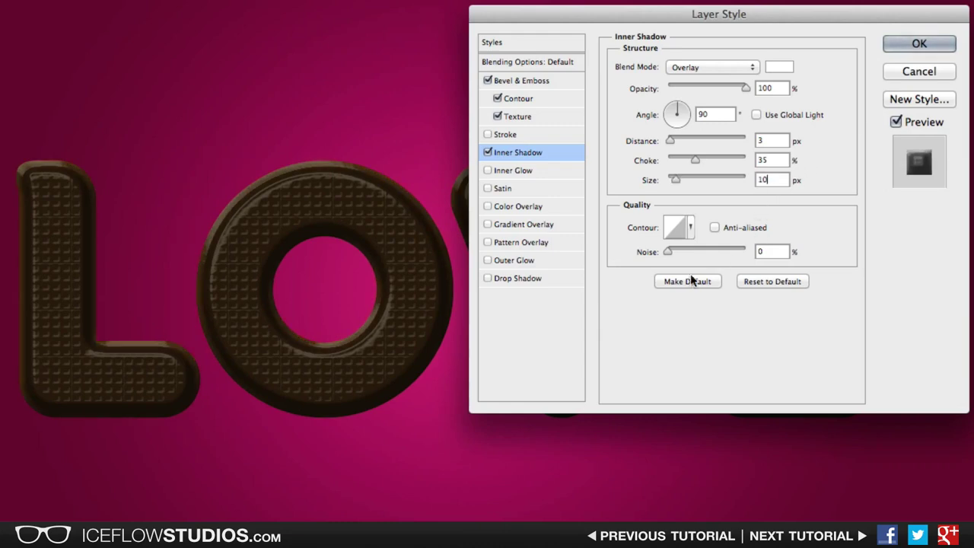
Add a Drop Shadow with 40% opacity, 10 px distance and 15 px size, and apply the layer style
{"action": "left_click", "coordinate": [532, 279]}
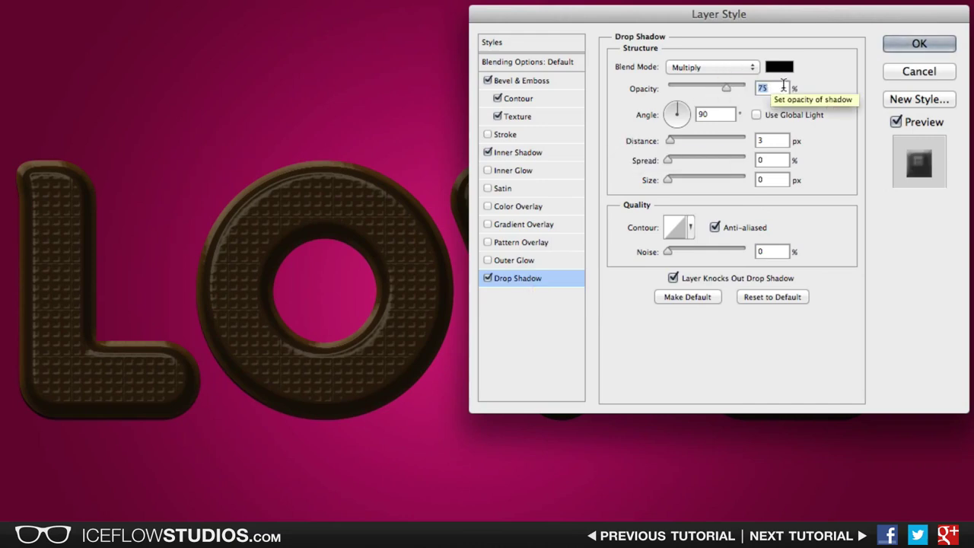
{"action": "type", "text": "40"}
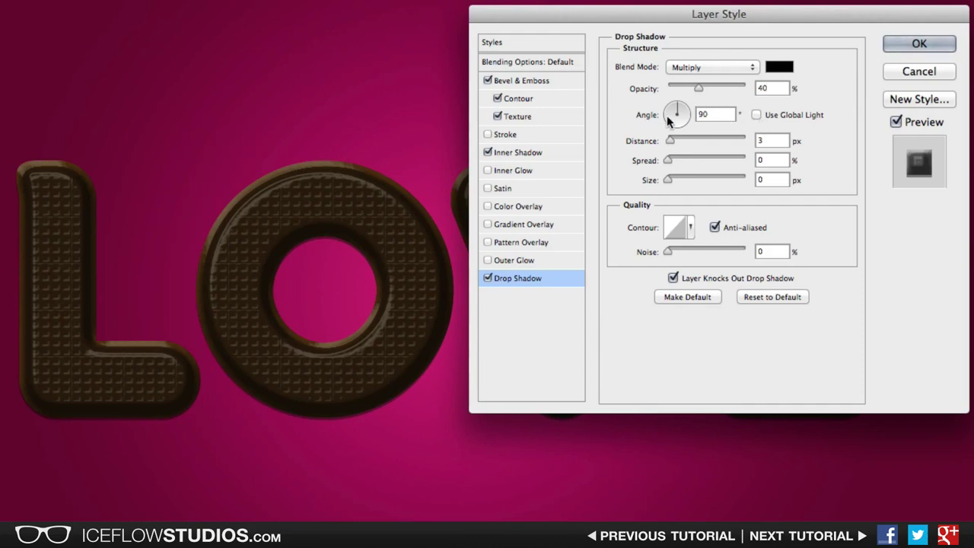
{"action": "double_click", "coordinate": [773, 137]}
{"action": "type", "text": "10"}
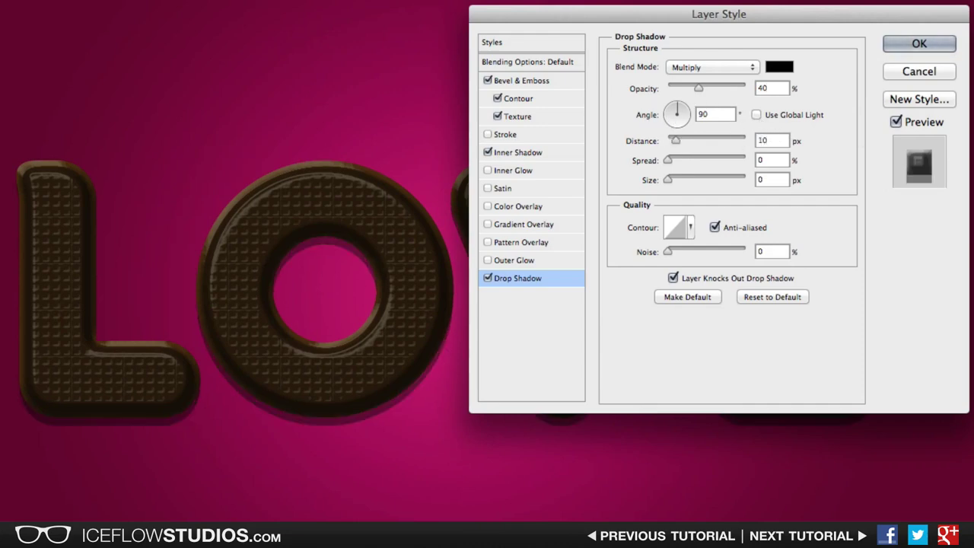
{"action": "key", "text": "Tab"}
{"action": "key", "text": "Tab"}
{"action": "type", "text": "15"}
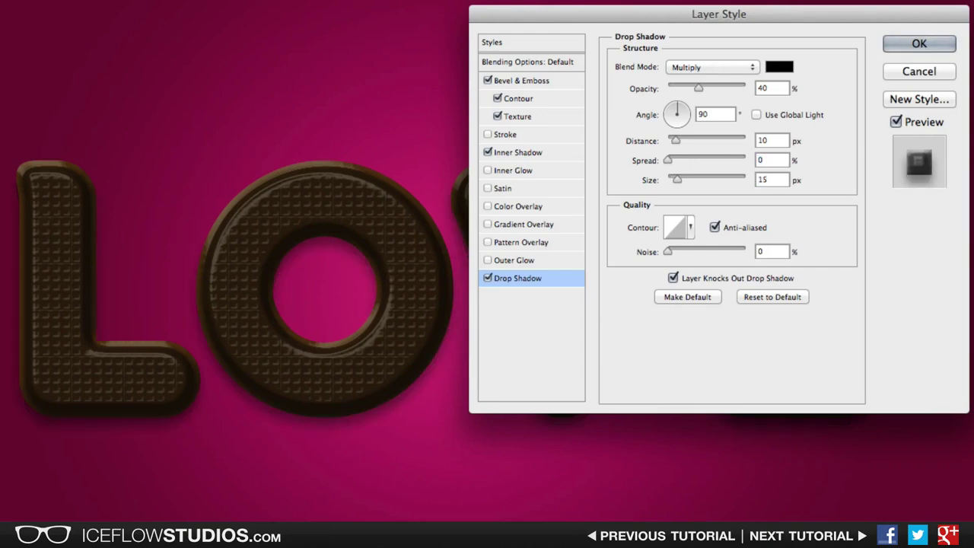
{"action": "left_click", "coordinate": [920, 43]}
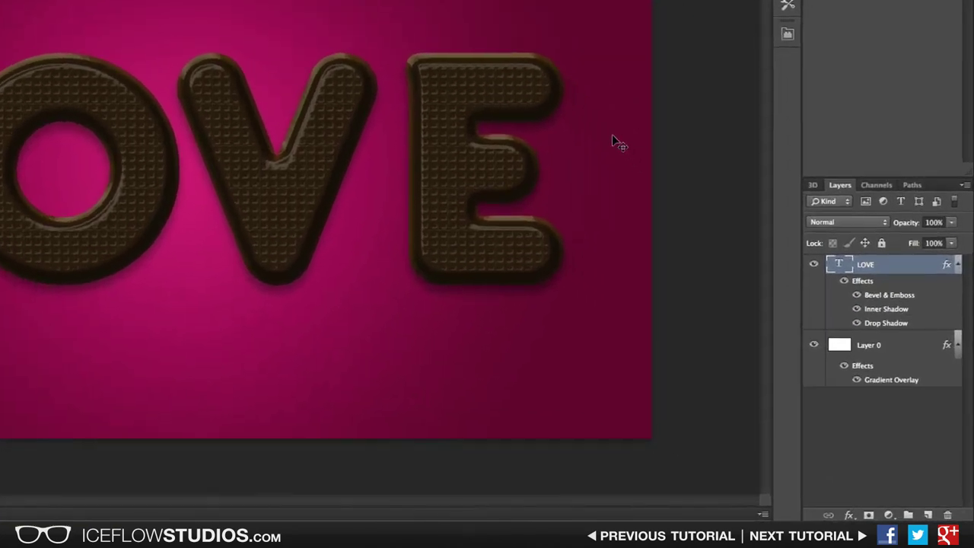
Duplicate the LOVE text layer and clear the layer style from the copy
{"action": "key", "text": "ctrl+j"}
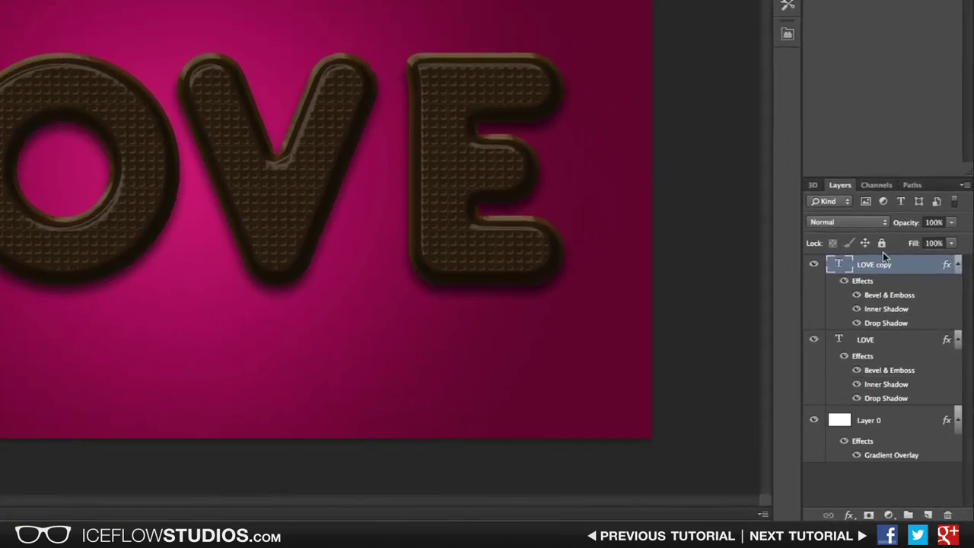
{"action": "right_click", "coordinate": [919, 266]}
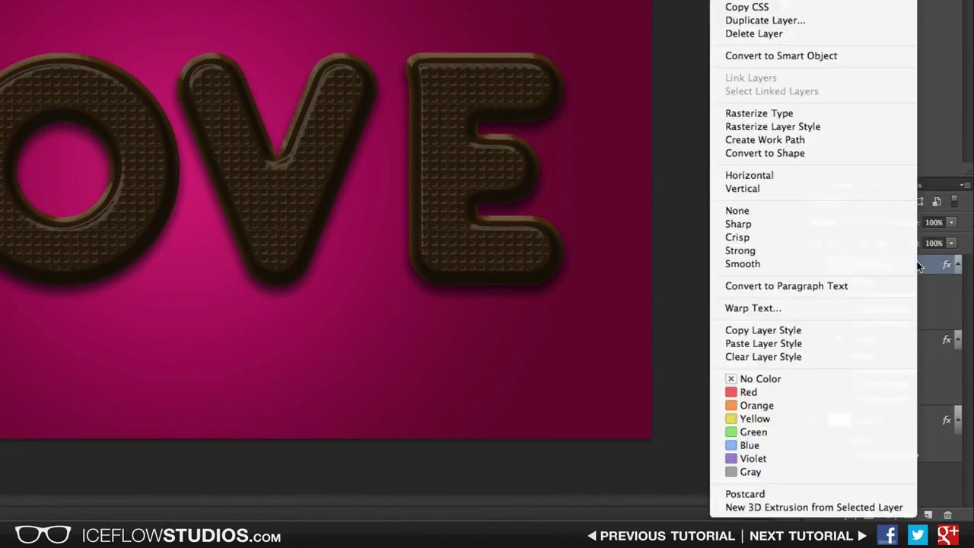
{"action": "left_click", "coordinate": [800, 357]}
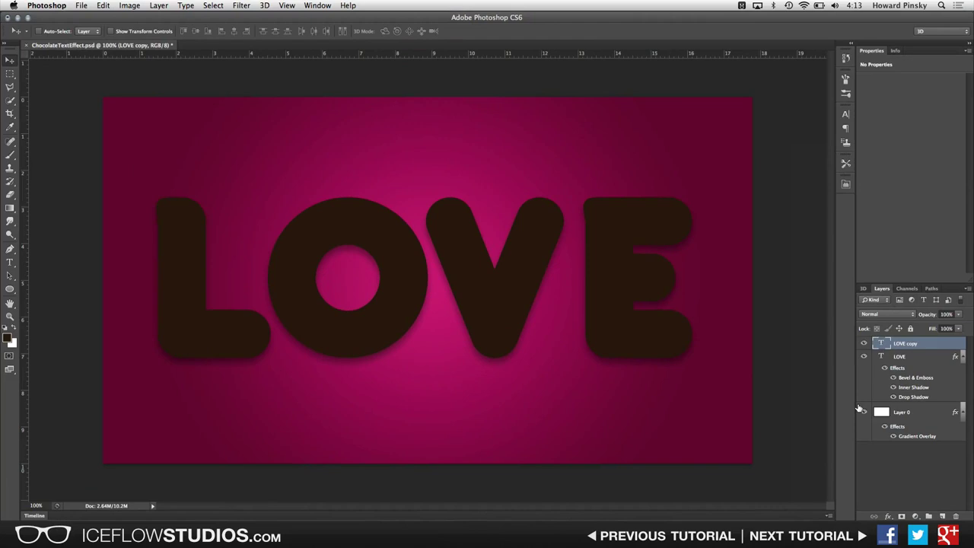
Change the text colour of the duplicated LOVE layer to pink dd4fa2
{"action": "key", "text": "t"}
{"action": "left_click", "coordinate": [309, 32]}
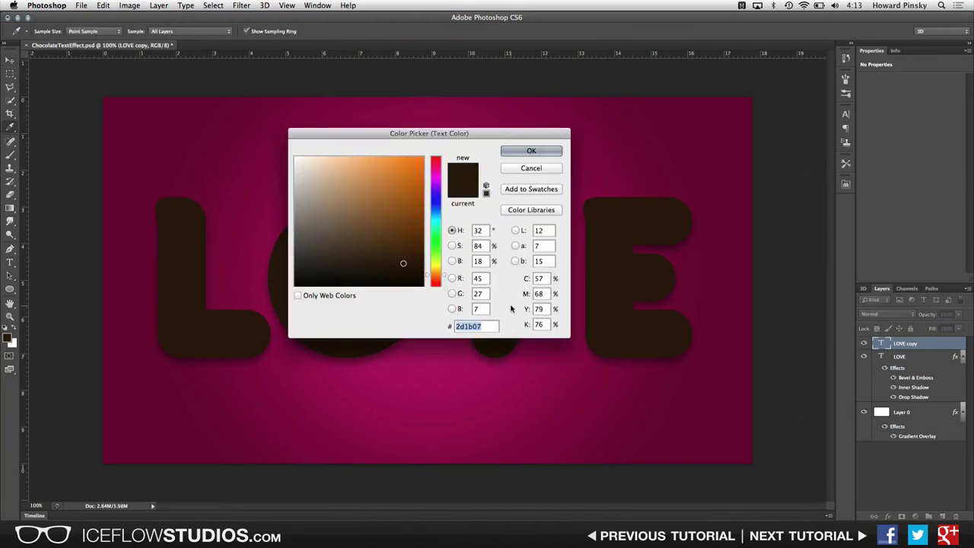
{"action": "type", "text": "dd4fa2"}
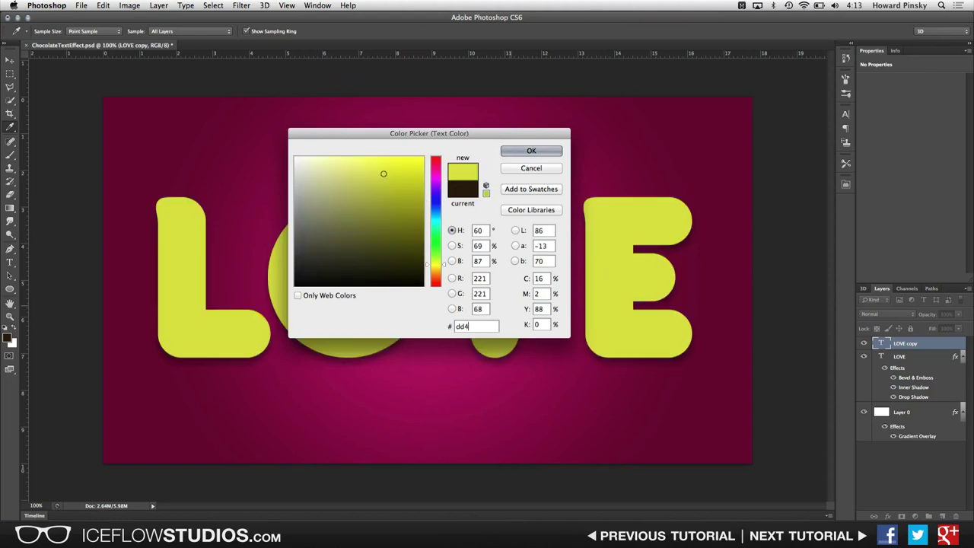
{"action": "left_click", "coordinate": [520, 152]}
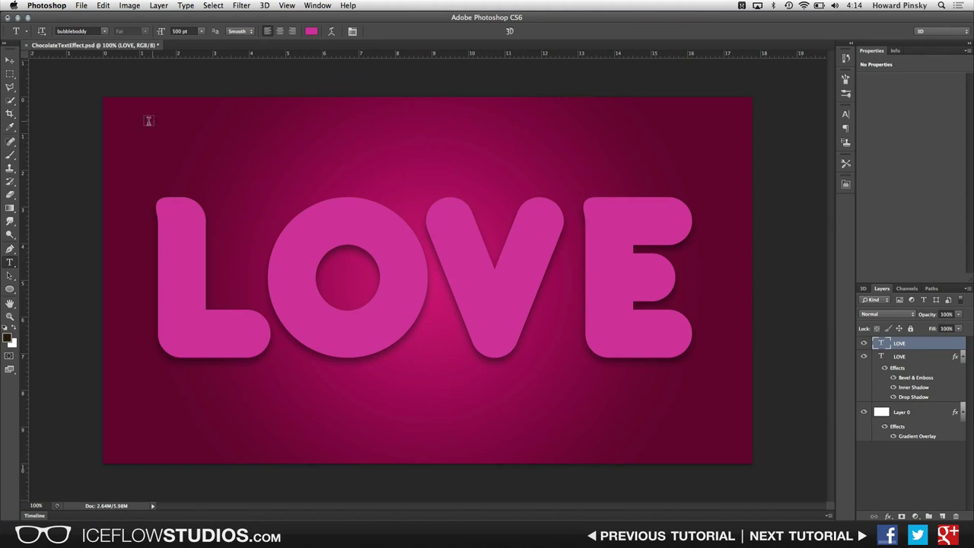
Mask the pink LOVE layer with a rectangular marquee selection spanning the upper part of all four letters
{"action": "left_click", "coordinate": [11, 75]}
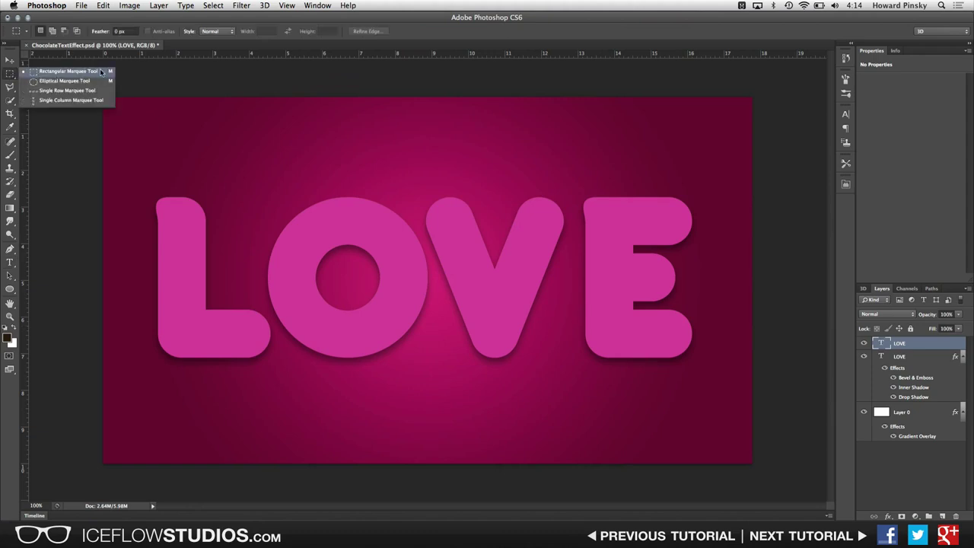
{"action": "left_click", "coordinate": [76, 73]}
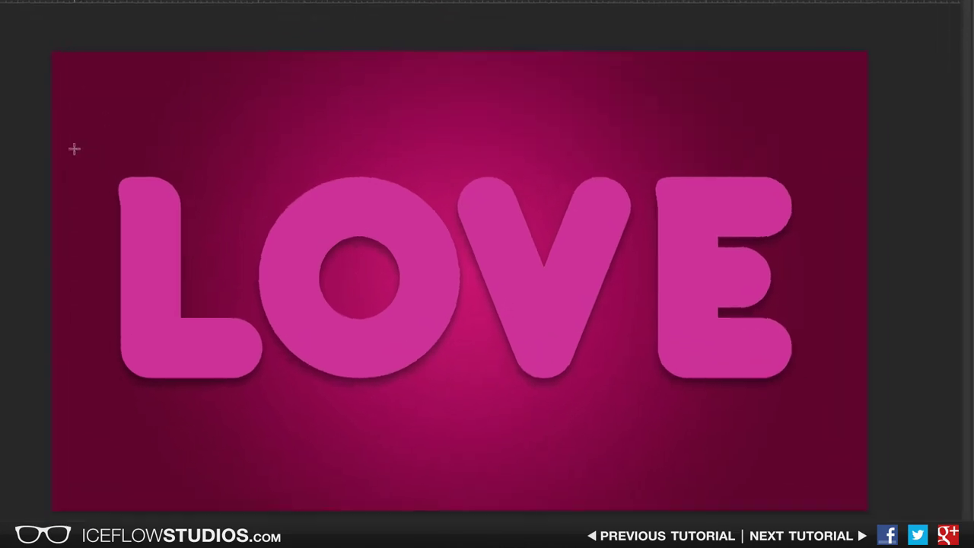
{"action": "left_click_drag", "start_coordinate": [125, 171], "coordinate": [234, 200]}
{"action": "left_click_drag", "start_coordinate": [203, 165], "coordinate": [931, 250]}
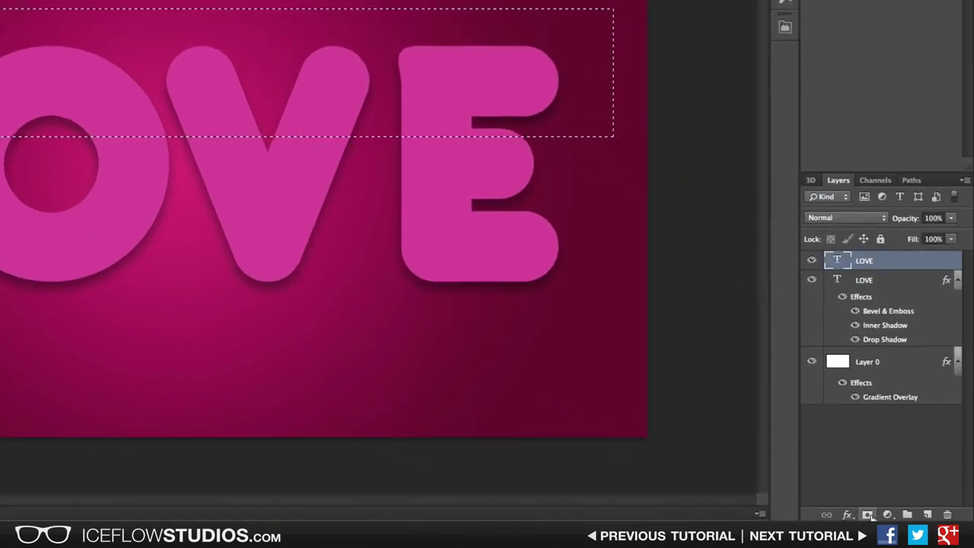
{"action": "left_click", "coordinate": [868, 514]}
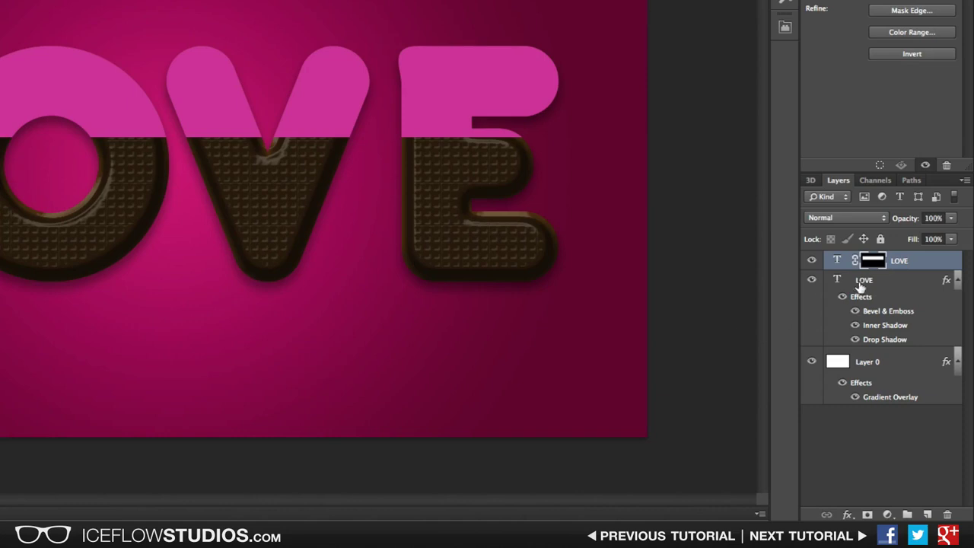
Apply the ZigZag distortion to the pink layer's mask with amount 20, ridges 5 and the Pond Ripples style
{"action": "left_click", "coordinate": [879, 262]}
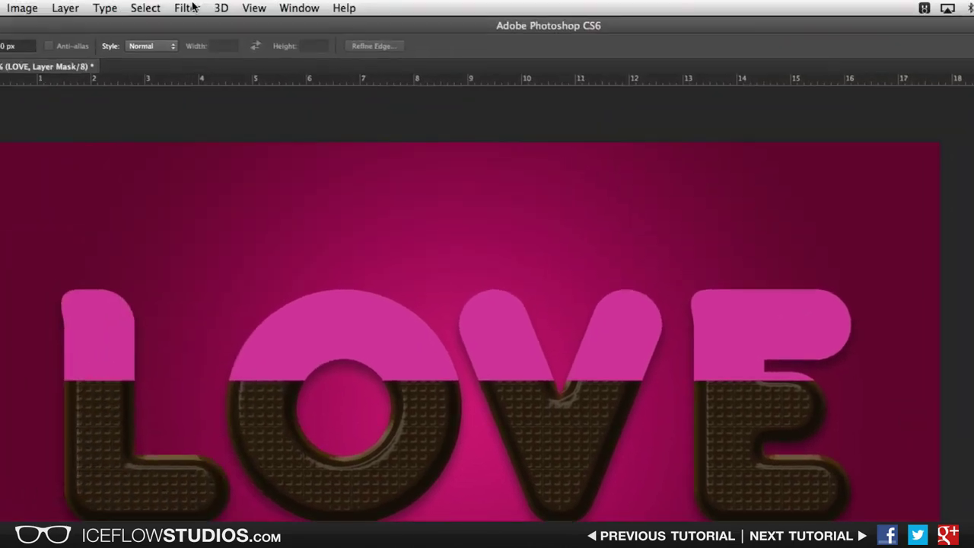
{"action": "left_click", "coordinate": [189, 7]}
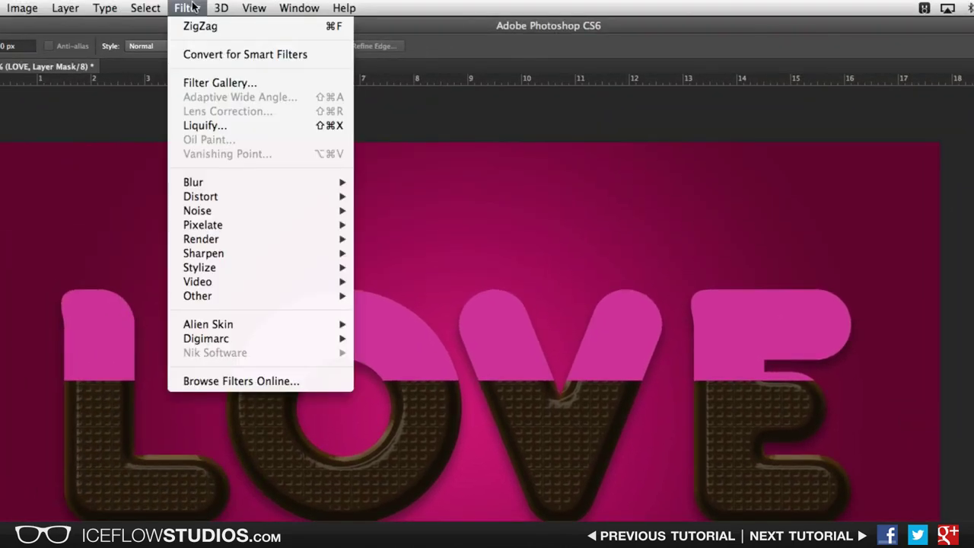
{"action": "mouse_move", "coordinate": [247, 196]}
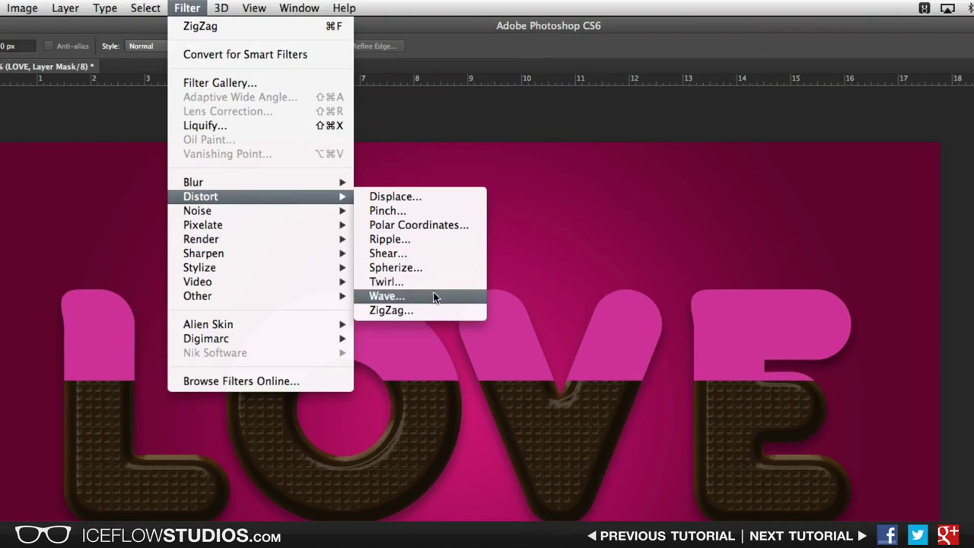
{"action": "left_click", "coordinate": [429, 310]}
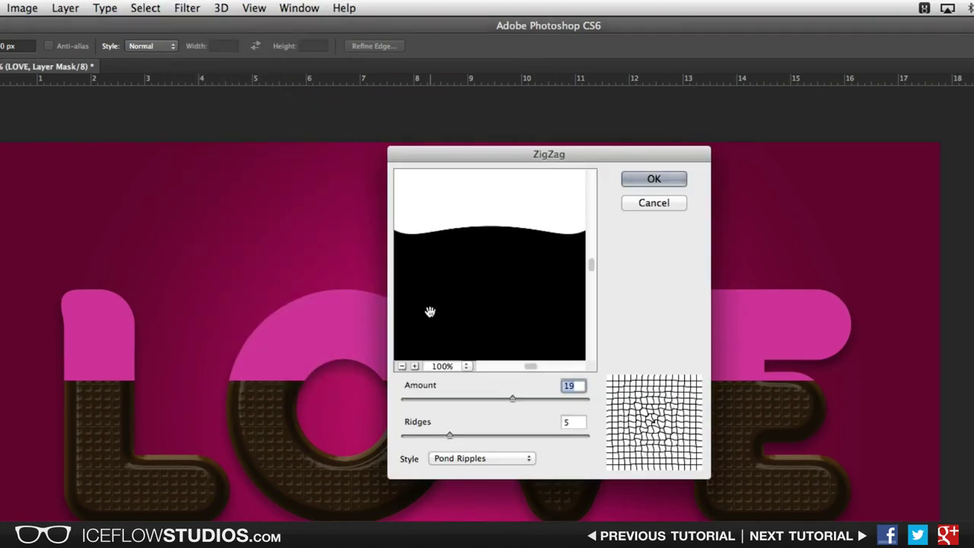
{"action": "type", "text": "20"}
{"action": "left_click_drag", "start_coordinate": [576, 423], "coordinate": [554, 424]}
{"action": "left_click", "coordinate": [504, 455]}
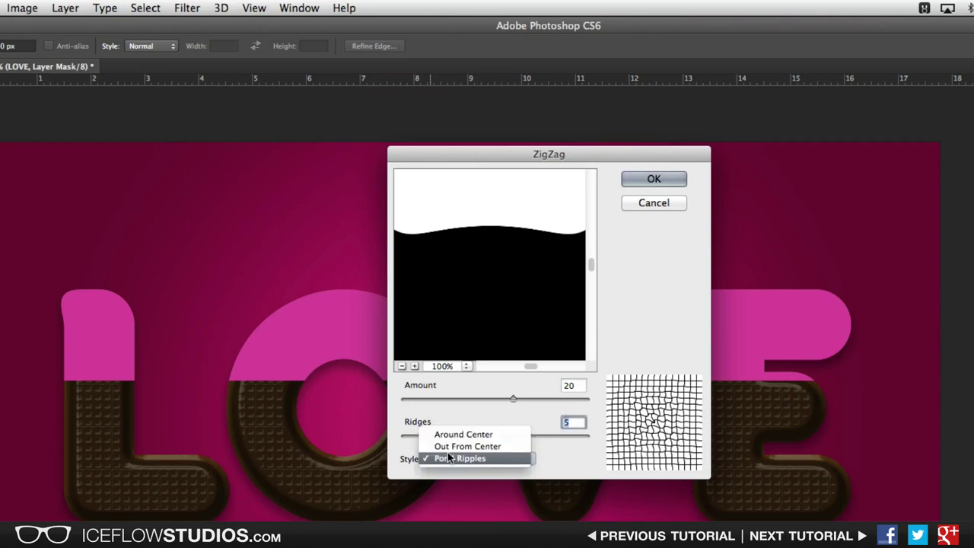
{"action": "left_click", "coordinate": [467, 460]}
{"action": "left_click", "coordinate": [654, 178]}
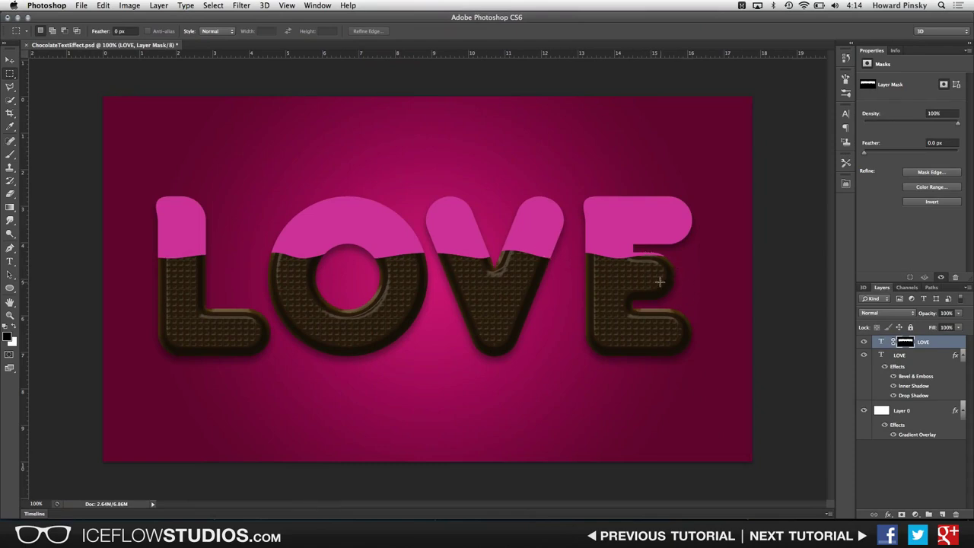
Add a Bevel & Emboss effect to the pink LOVE layer with 300% depth, 10 px size and 16 px soften
{"action": "key", "text": "v"}
{"action": "double_click", "coordinate": [957, 344]}
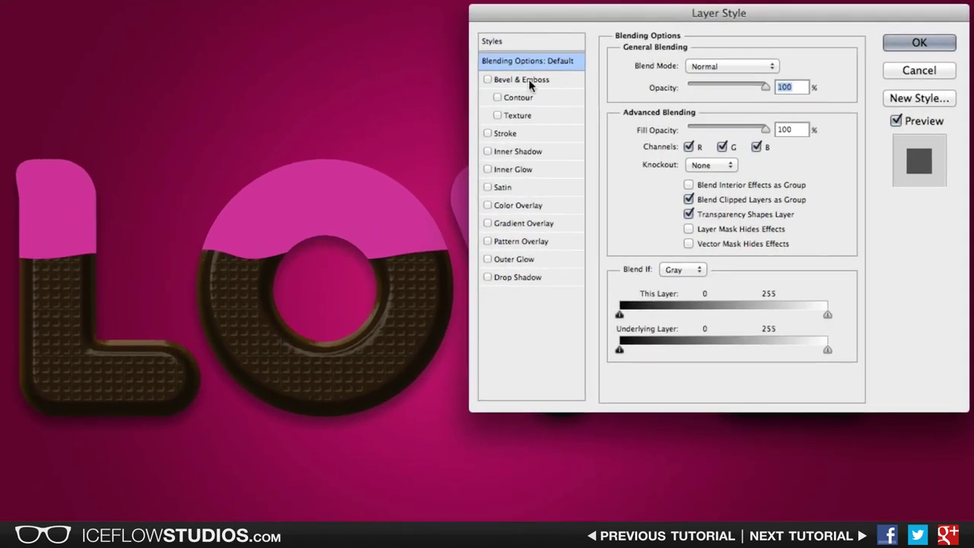
{"action": "left_click", "coordinate": [514, 116]}
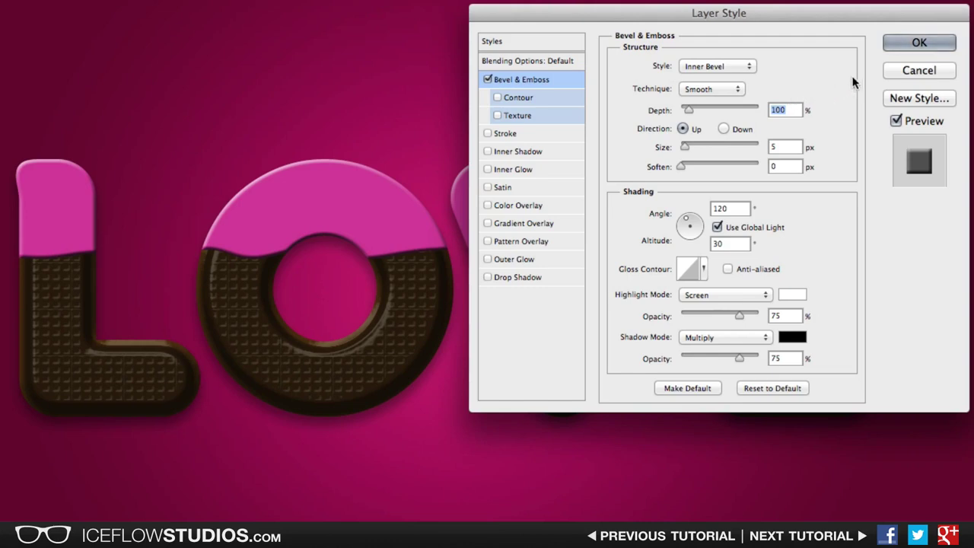
{"action": "type", "text": "300"}
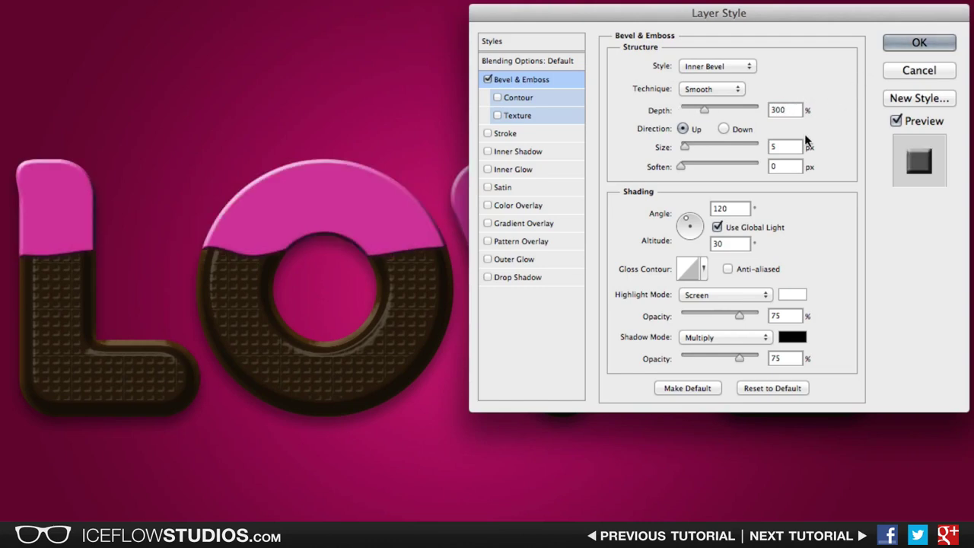
{"action": "key", "text": "Tab"}
{"action": "type", "text": "10"}
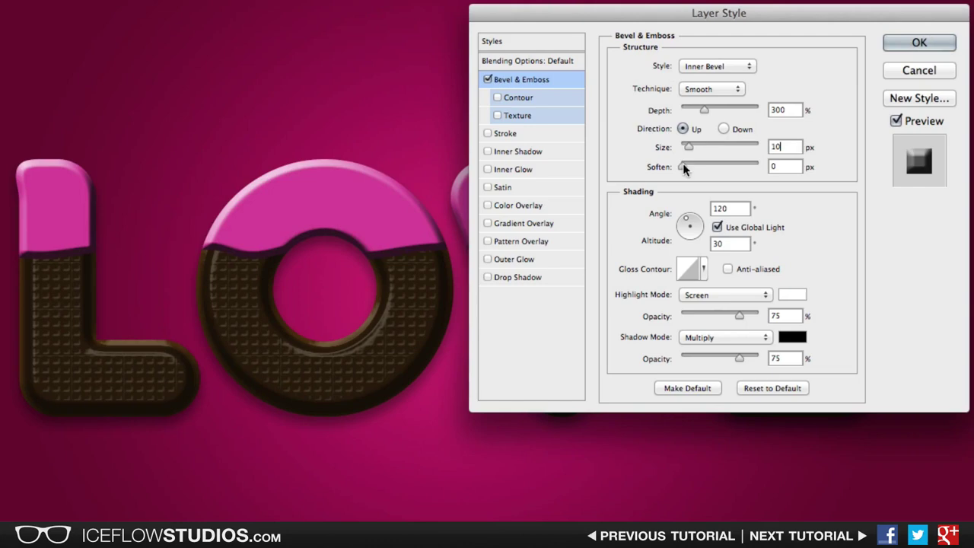
{"action": "left_click_drag", "start_coordinate": [684, 169], "coordinate": [758, 166]}
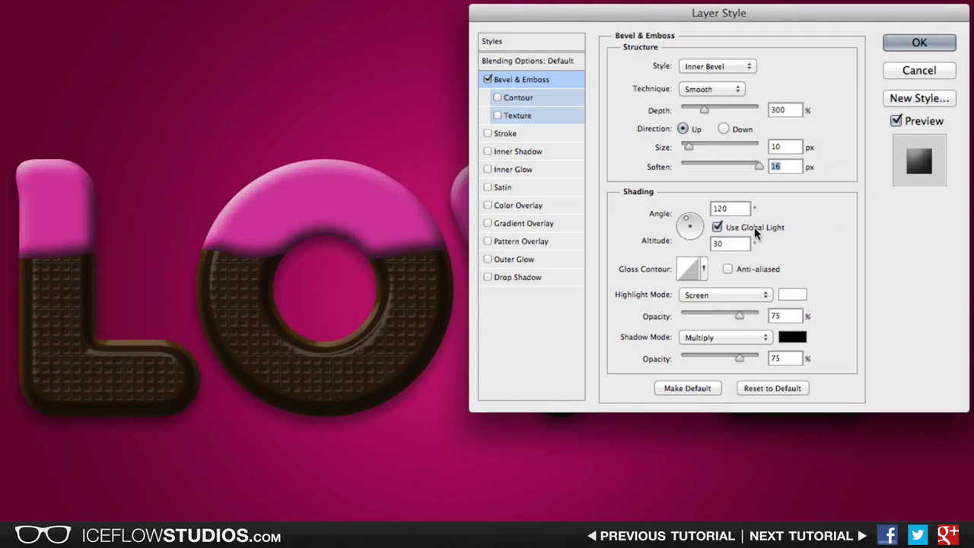
Turn off global light for the bevel shading, set highlight and shadow modes to Overlay, and raise the highlight opacity to 100%
{"action": "left_click", "coordinate": [717, 227]}
{"action": "left_click", "coordinate": [747, 295]}
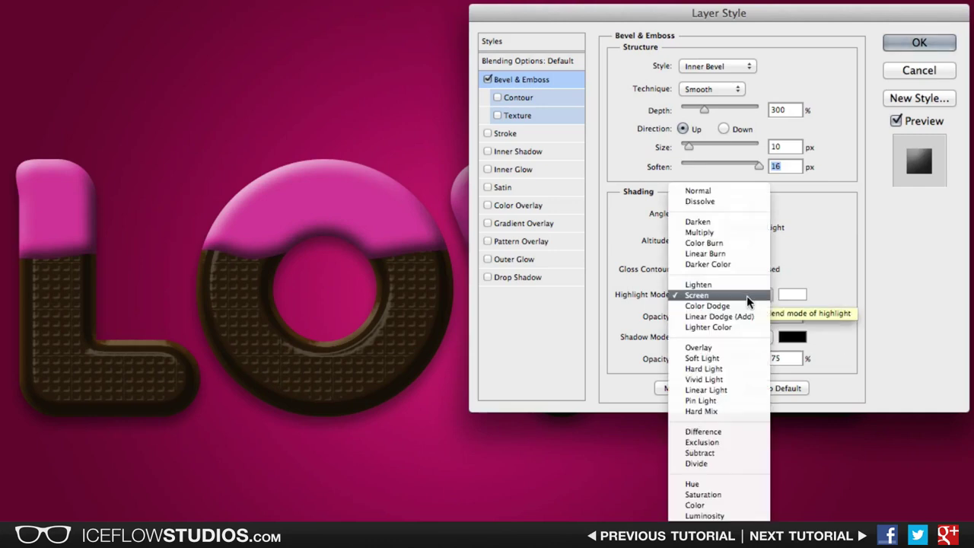
{"action": "left_click", "coordinate": [748, 349]}
{"action": "left_click", "coordinate": [741, 338]}
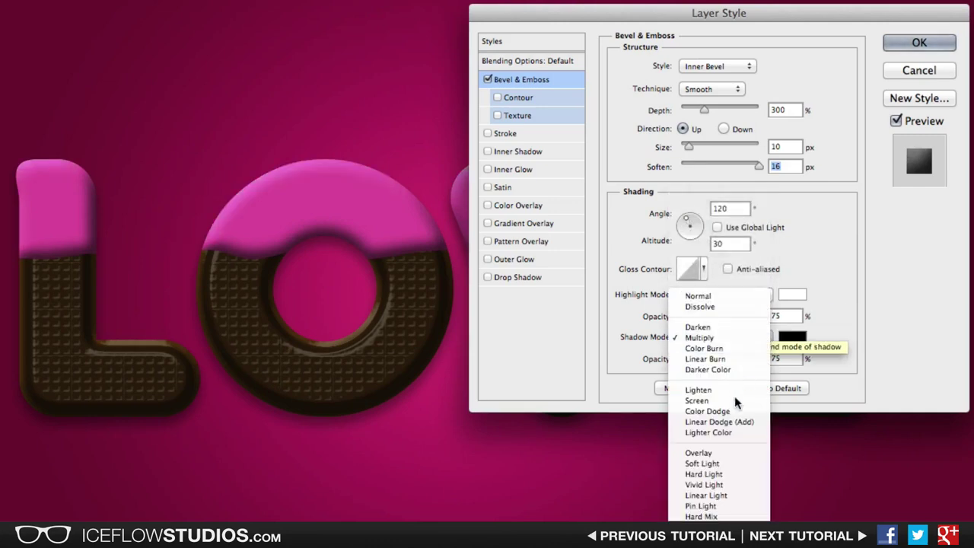
{"action": "left_click", "coordinate": [737, 454]}
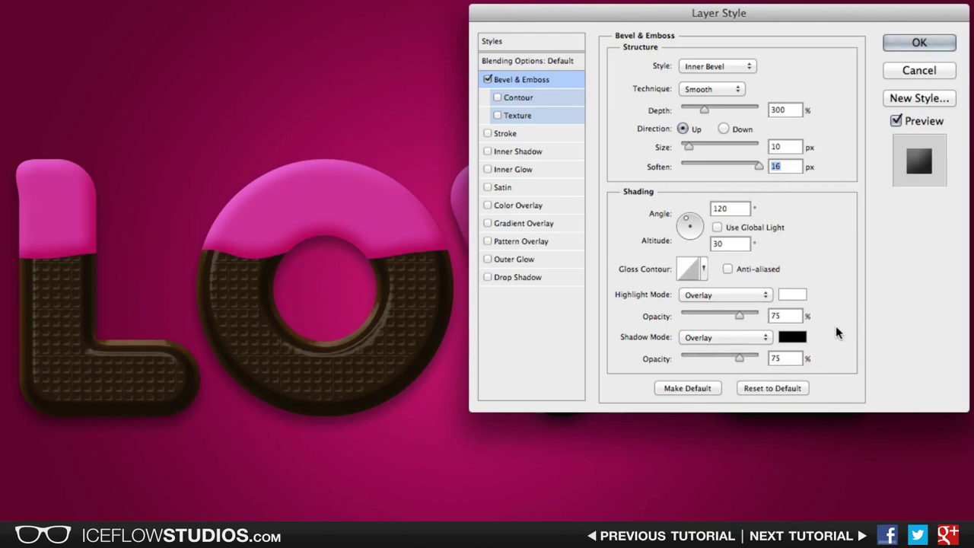
{"action": "left_click_drag", "start_coordinate": [741, 316], "coordinate": [763, 315]}
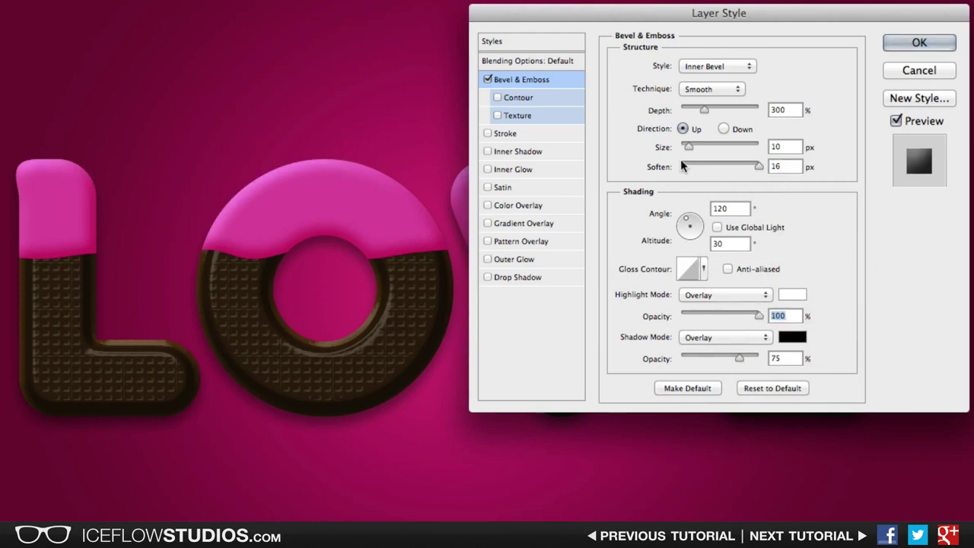
Add a texture to the pink layer's bevel using the dark red pattern swatch with a depth of -309%
{"action": "left_click", "coordinate": [517, 115]}
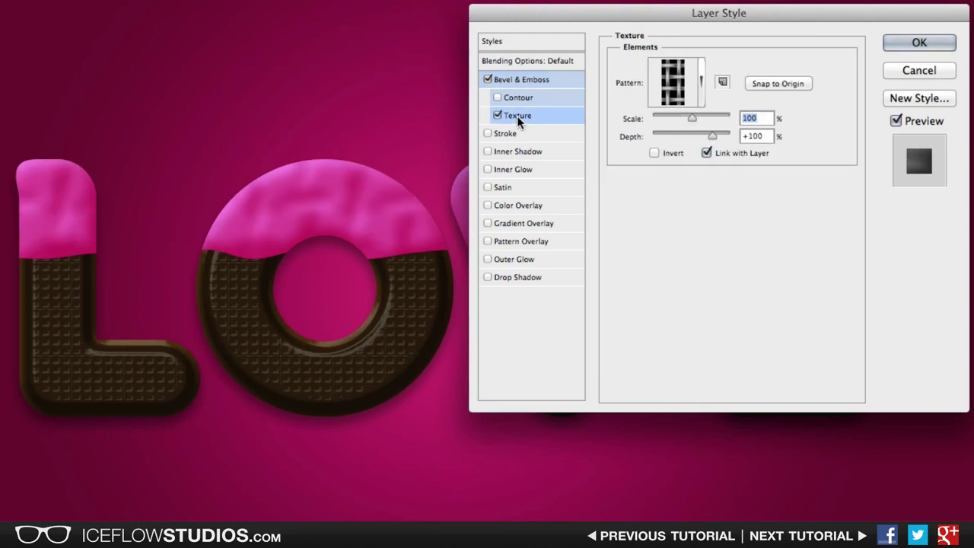
{"action": "left_click", "coordinate": [701, 82]}
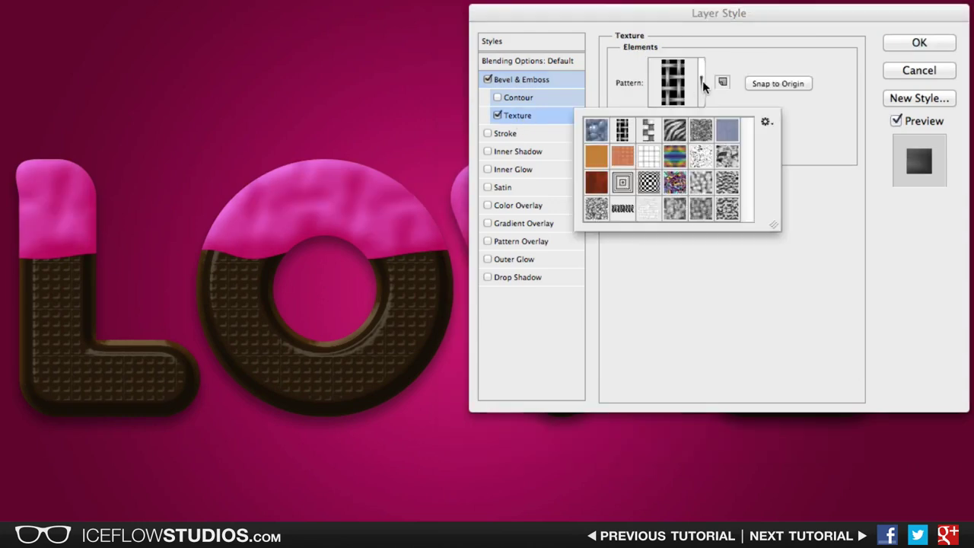
{"action": "left_click", "coordinate": [592, 185]}
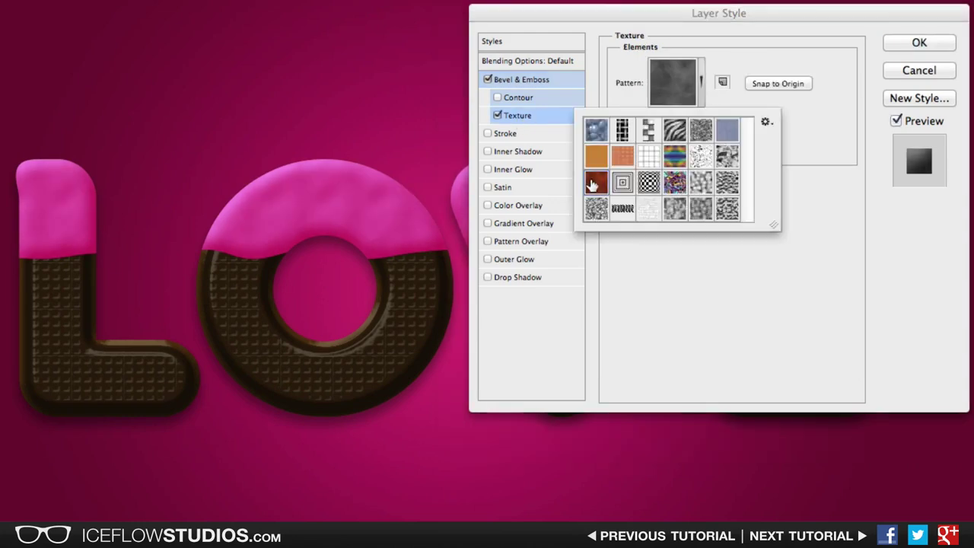
{"action": "left_click", "coordinate": [685, 291]}
{"action": "left_click_drag", "start_coordinate": [712, 135], "coordinate": [668, 137]}
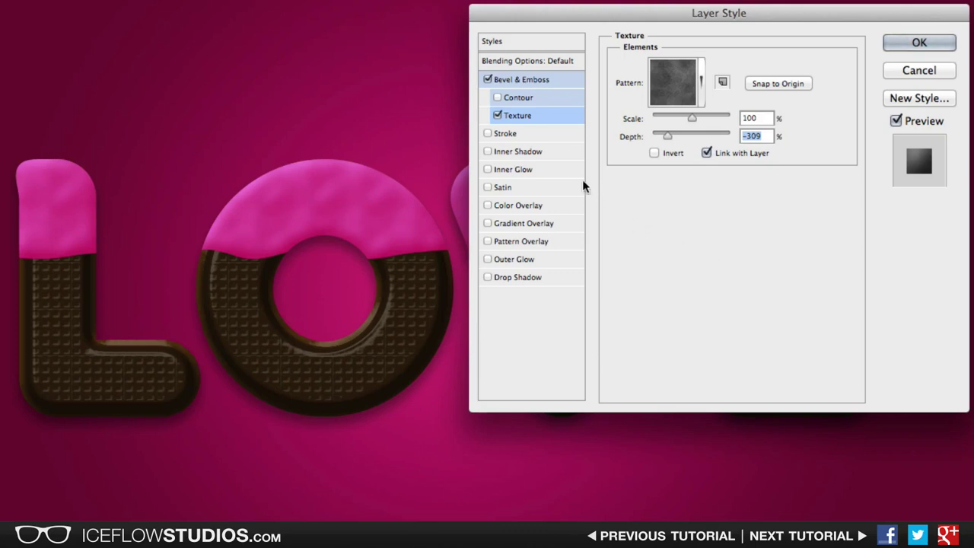
Add an Inner Shadow to the pink layer with Soft Light blending, 40% opacity and a -90° angle
{"action": "left_click", "coordinate": [544, 151]}
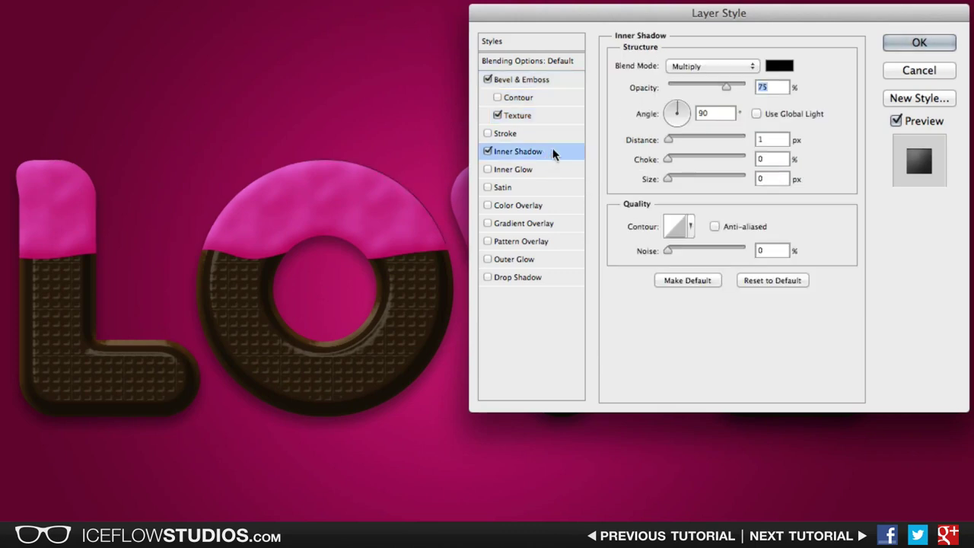
{"action": "left_click", "coordinate": [704, 66]}
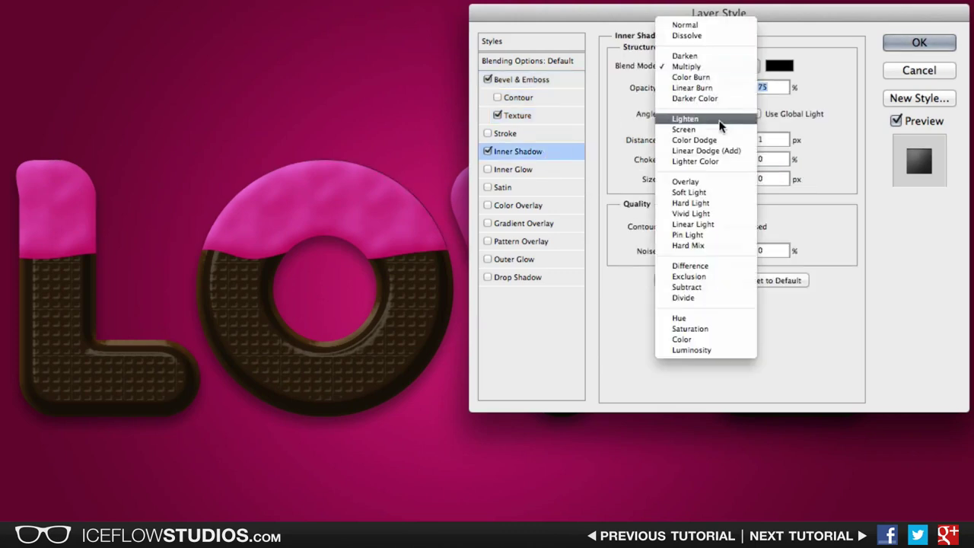
{"action": "left_click", "coordinate": [732, 189]}
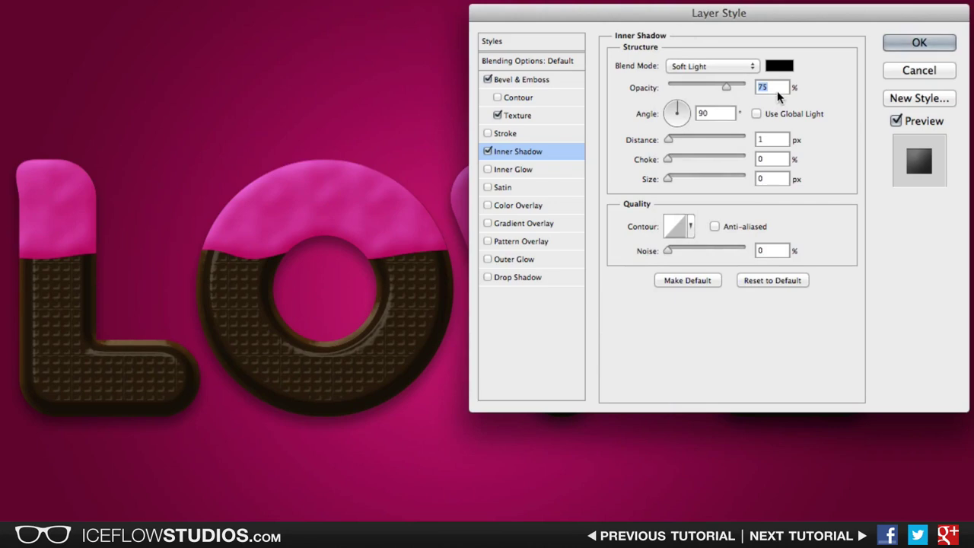
{"action": "type", "text": "40"}
{"action": "left_click_drag", "start_coordinate": [723, 112], "coordinate": [666, 115]}
{"action": "type", "text": "-90"}
Set the inner shadow's distance to 5 px, choke to 20% and size to 8 px, and apply the layer style
{"action": "double_click", "coordinate": [759, 140]}
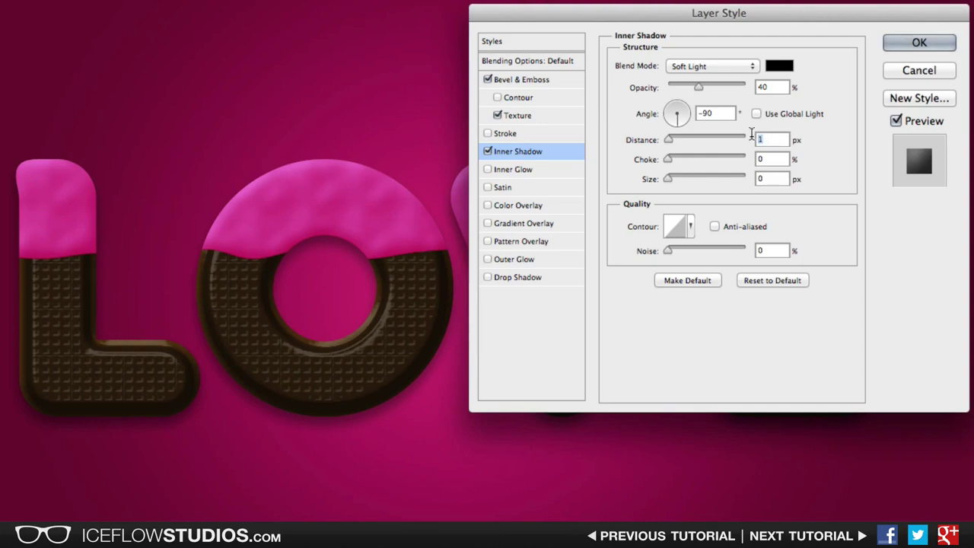
{"action": "type", "text": "5"}
{"action": "left_click_drag", "start_coordinate": [775, 158], "coordinate": [732, 157]}
{"action": "type", "text": "20"}
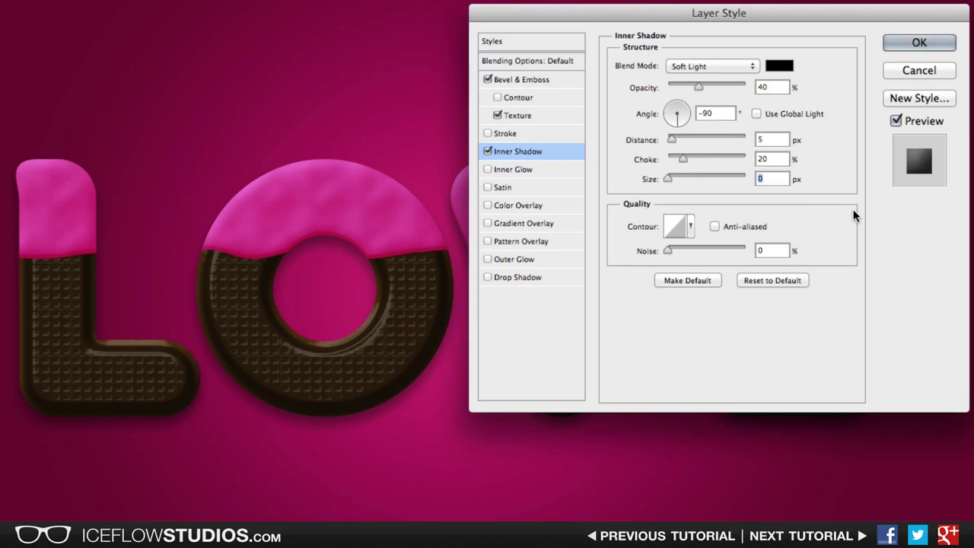
{"action": "key", "text": "Tab"}
{"action": "type", "text": "8"}
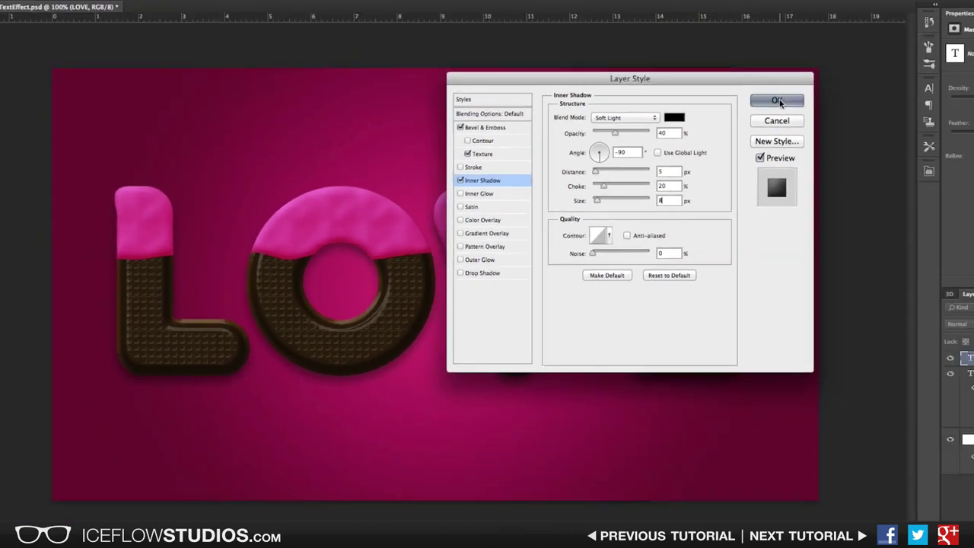
{"action": "left_click", "coordinate": [920, 44]}
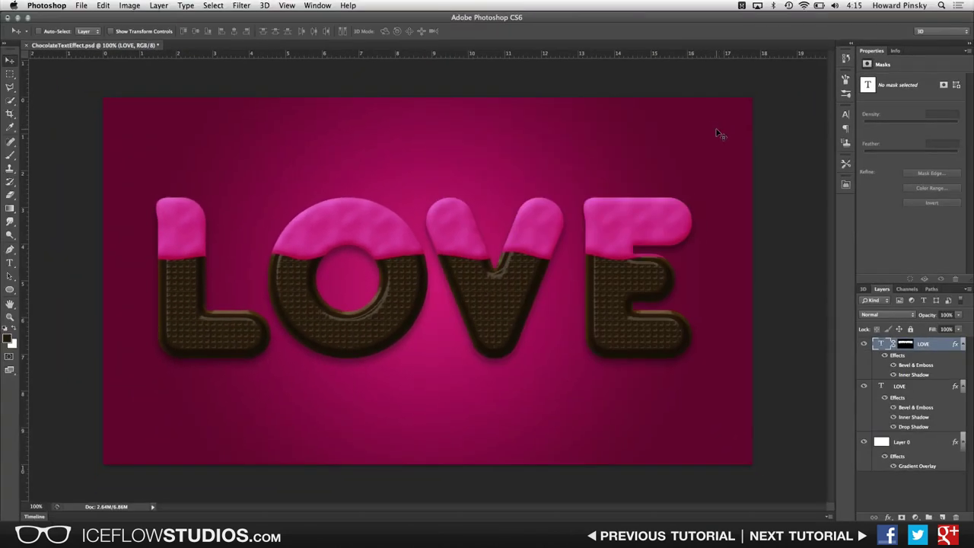